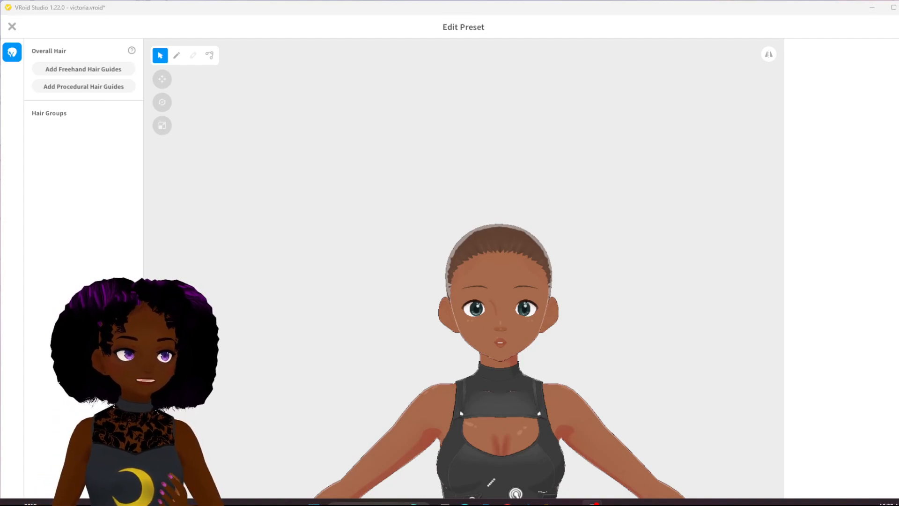
- Add a freehand hair guide group and a procedural hair guide group to the bald head
middle_click_drag(604, 426, 624, 432)
scroll(625, 432, "up", 3)
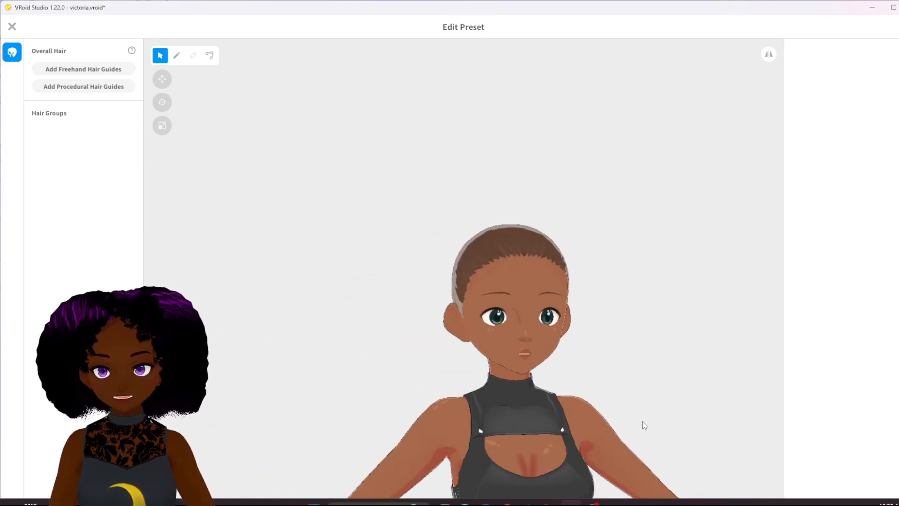
middle_click_drag(619, 394, 594, 372)
mouse_move(629, 381)
right_mouse_down()
mouse_move(630, 392)
mouse_move(622, 384)
right_mouse_up()
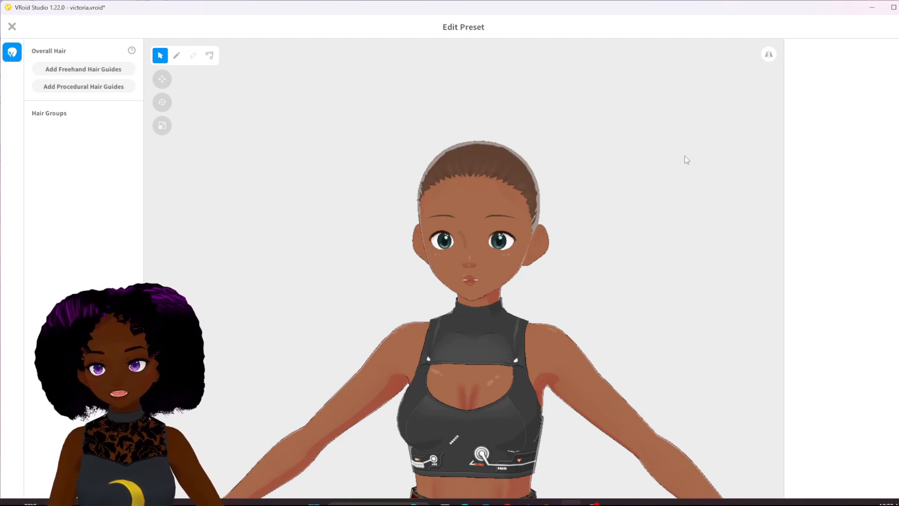
left_click(97, 71)
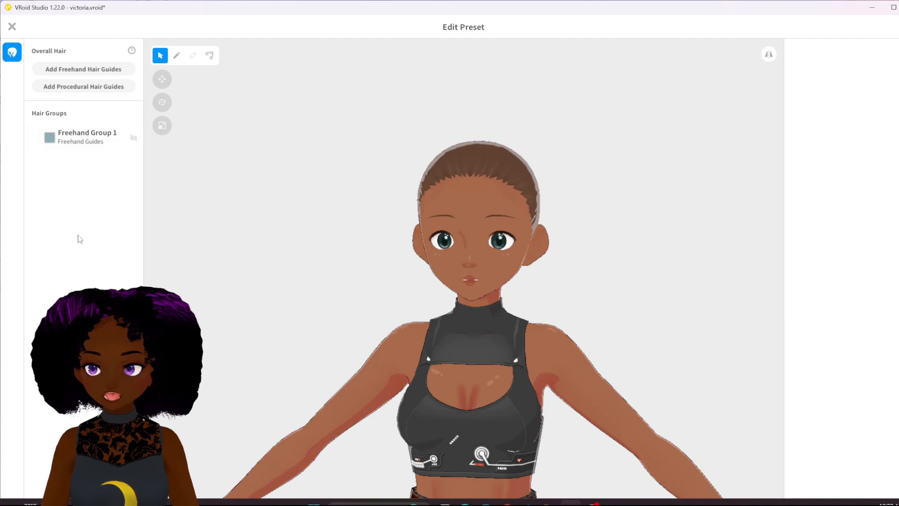
left_click(87, 88)
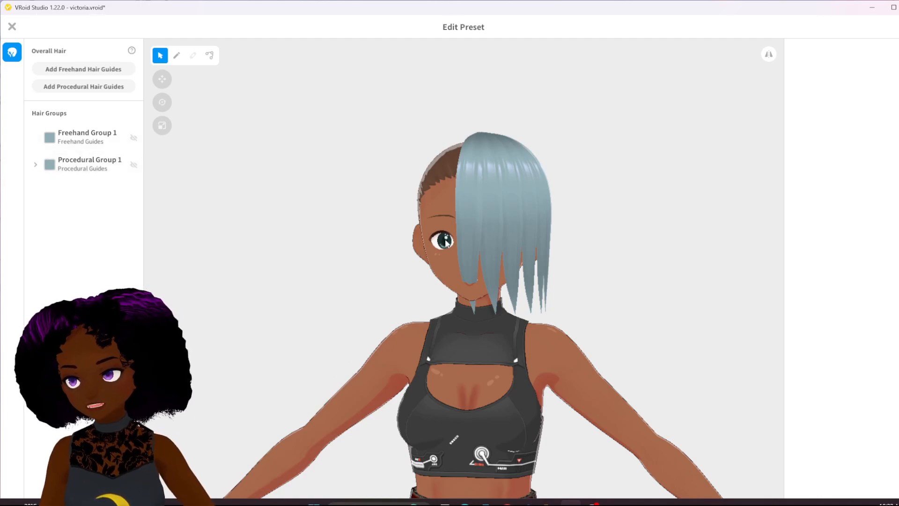
- Delete the freehand hair group, keeping only the procedural one
mouse_move(537, 294)
right_mouse_down()
mouse_move(564, 297)
mouse_move(546, 292)
right_mouse_up()
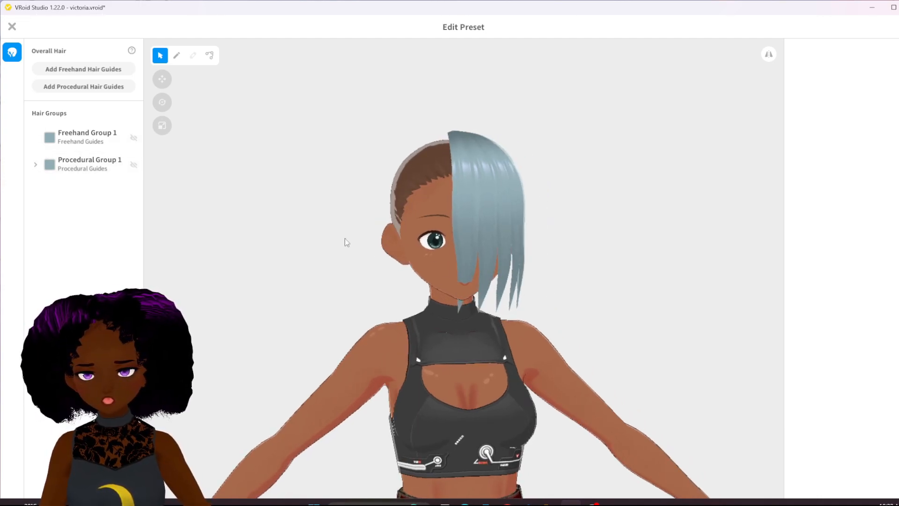
right_click(116, 137)
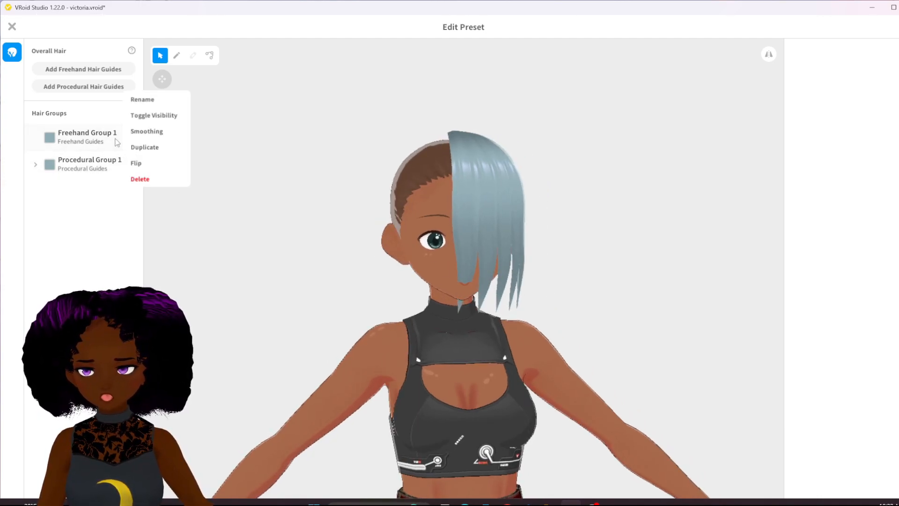
left_click(155, 178)
- Shorten the procedural hair group by setting its guide height to 0.10
left_click(90, 140)
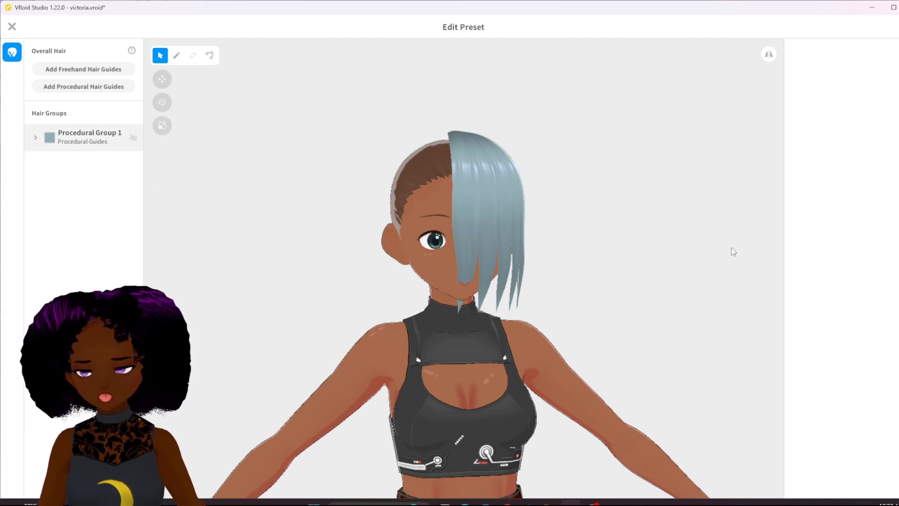
scroll(837, 336, "down", 8)
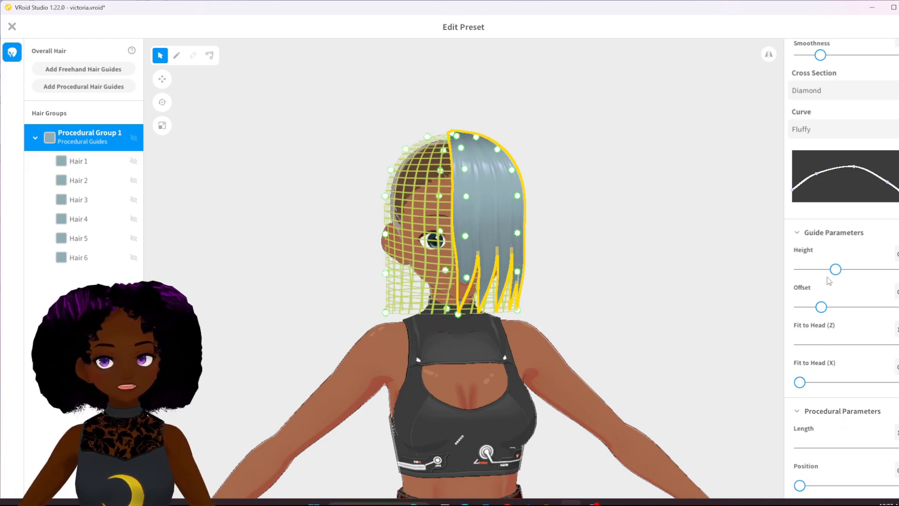
left_click_drag(836, 270, 786, 269)
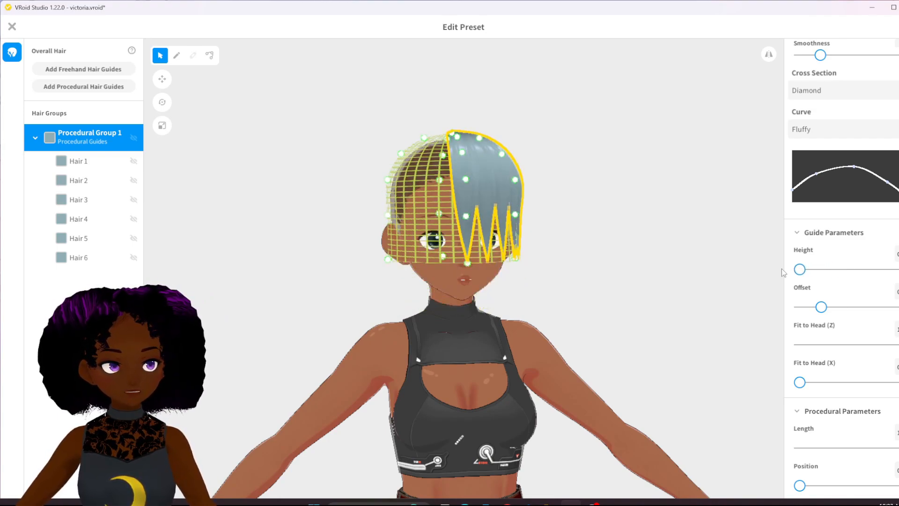
right_click_drag(742, 297, 732, 297)
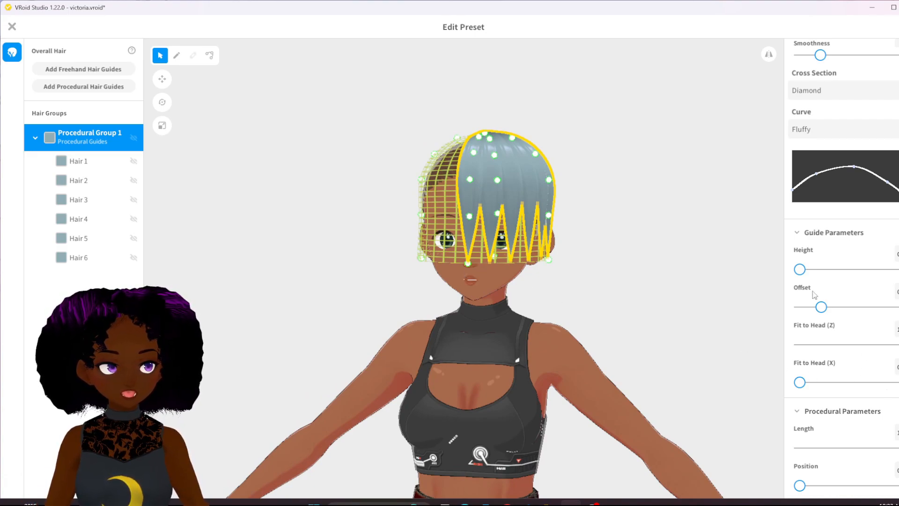
- Set the procedural group's width ratio to 1.26, thickness ratio to 2.42 and twist intensity to 3.94
scroll(882, 154, "up", 5)
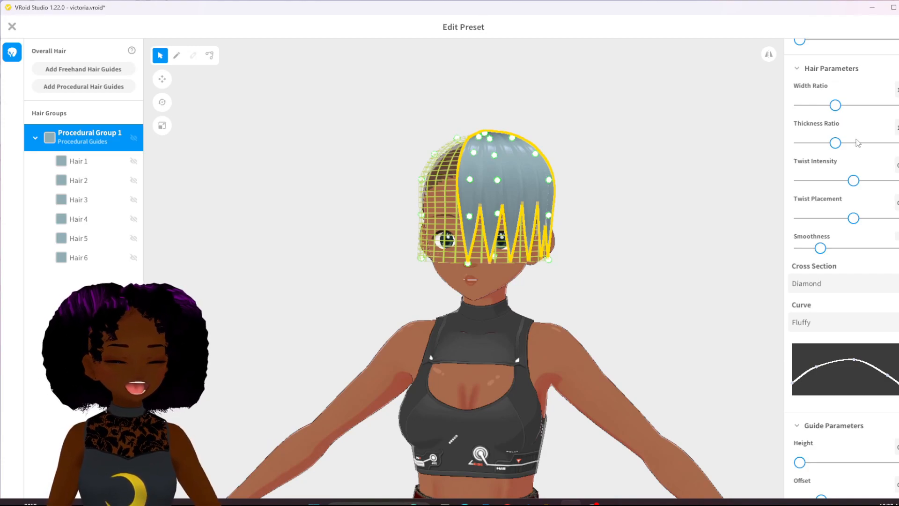
left_click(875, 181)
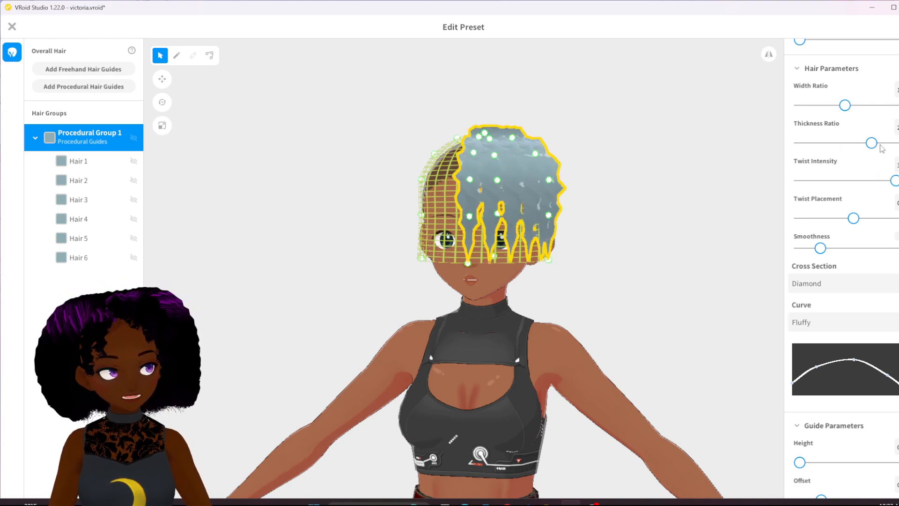
left_click_drag(882, 149, 892, 150)
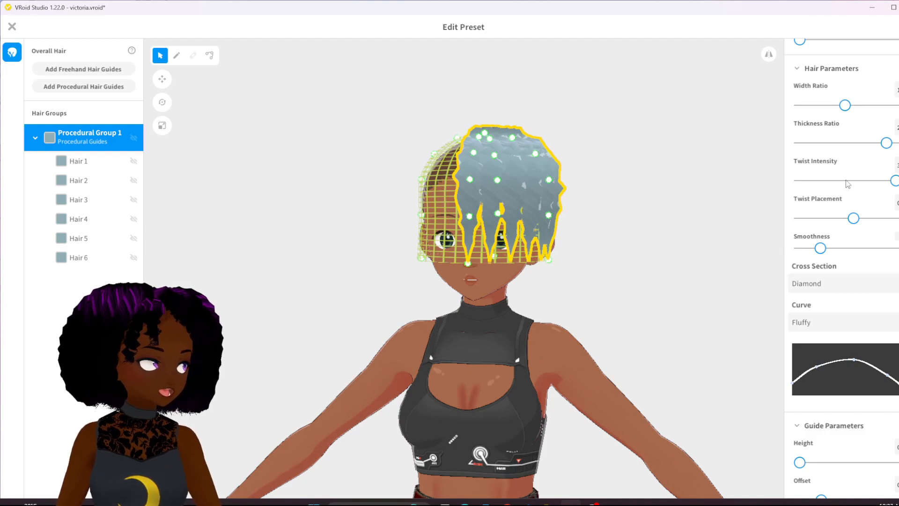
- Reshape the procedural group's thickness curve by moving its last inner point outward toward the tip end
left_click_drag(800, 13, 780, 12)
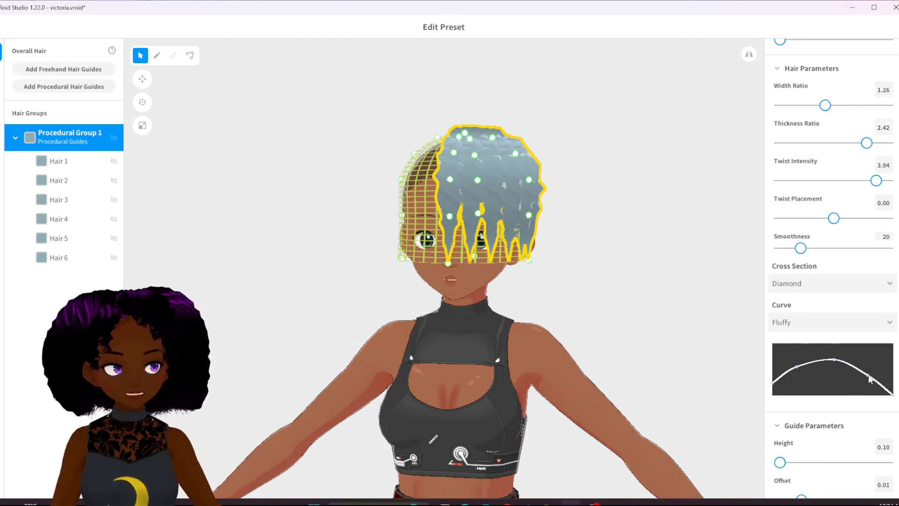
left_click_drag(869, 378, 883, 375)
right_click_drag(620, 286, 642, 305)
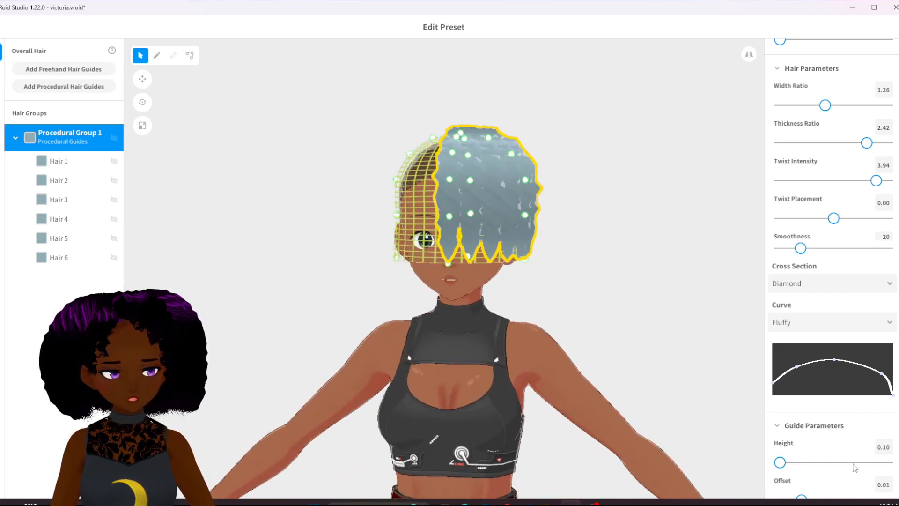
- Spread the procedural hair around the whole head with 15 hairs, position 9.68 and interval 333.7
scroll(856, 468, "down", 10)
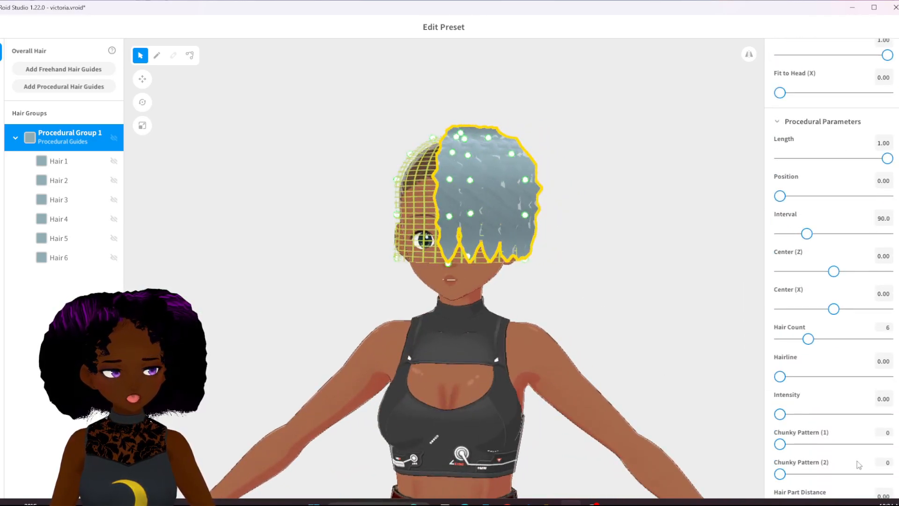
left_click_drag(809, 339, 832, 338)
mouse_move(780, 196)
left_mouse_down()
mouse_move(797, 197)
mouse_move(783, 197)
left_mouse_up()
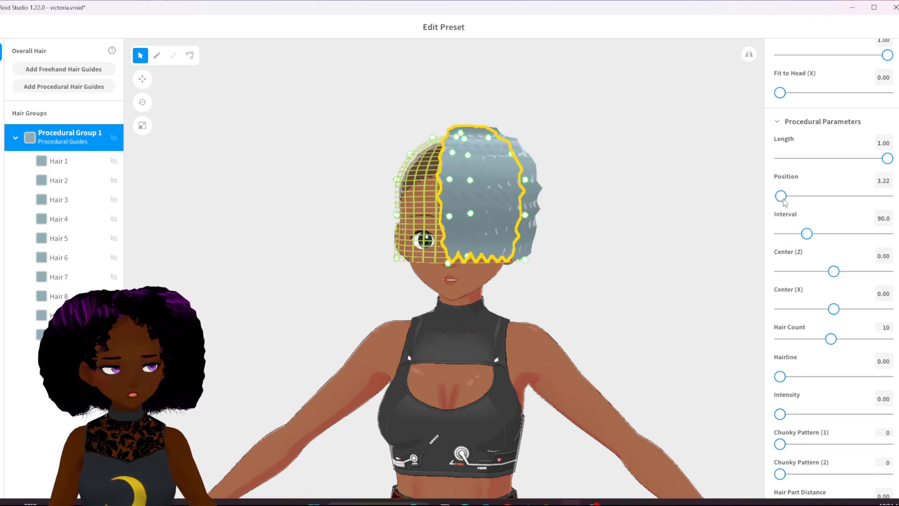
left_click_drag(808, 234, 849, 234)
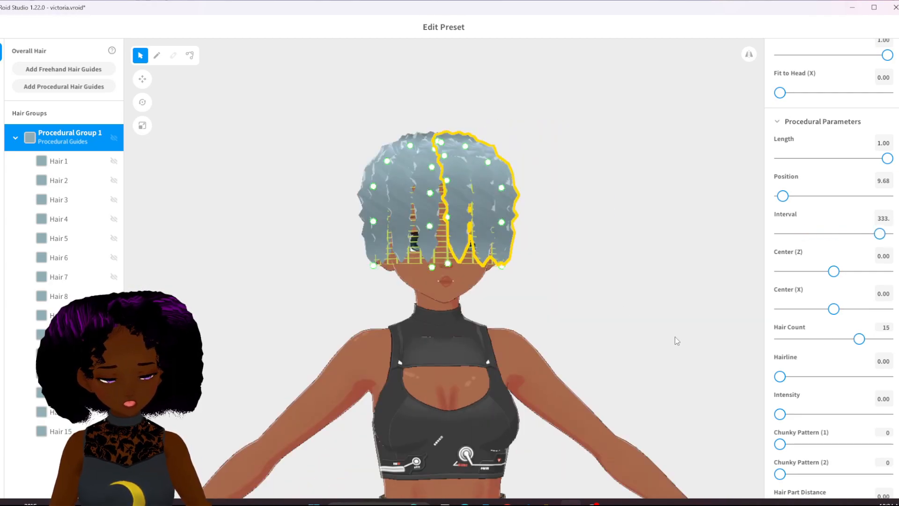
right_click_drag(675, 337, 532, 336)
left_click(545, 328)
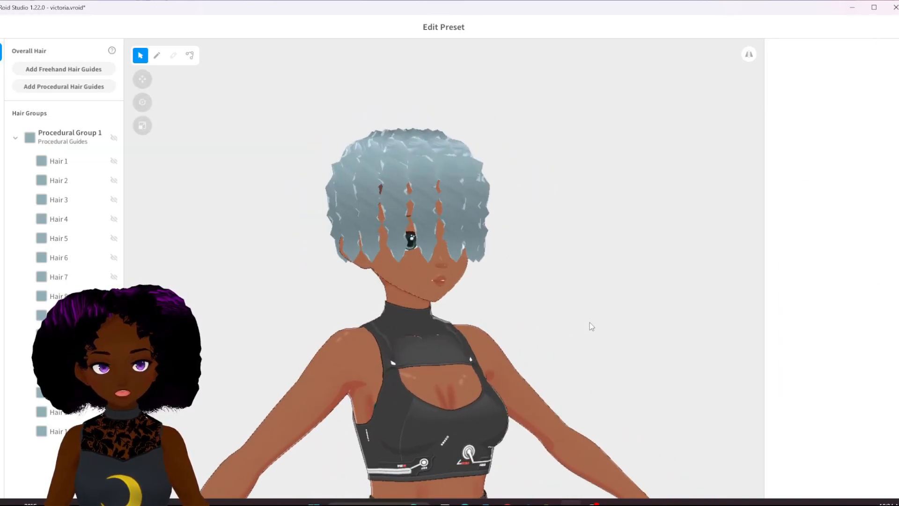
right_click_drag(541, 288, 537, 288)
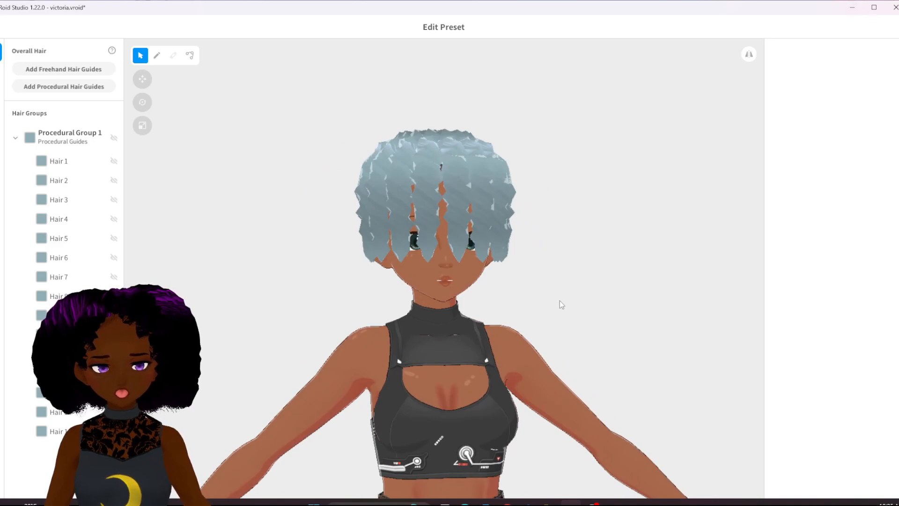
- Pull the lower guide points of the procedural hair up above the head so the strands stand upward from the crown
left_click(429, 197)
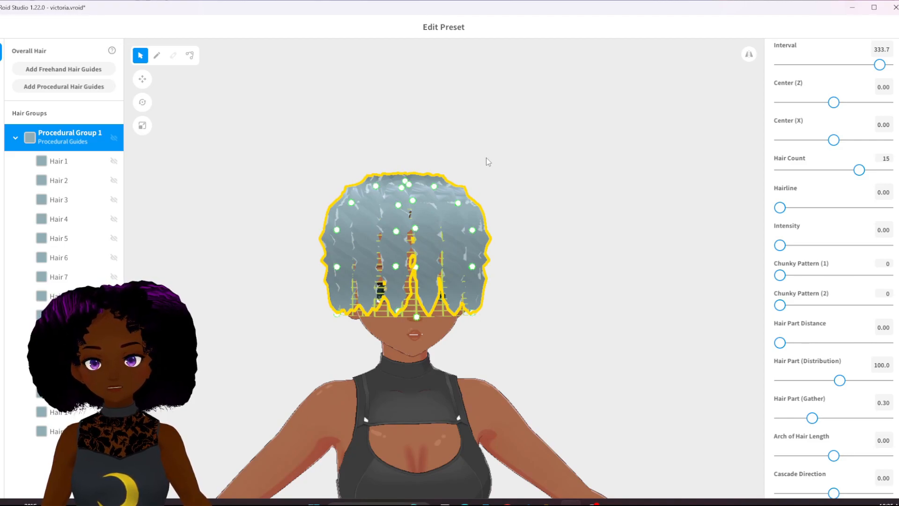
left_click(489, 183)
left_click(471, 313)
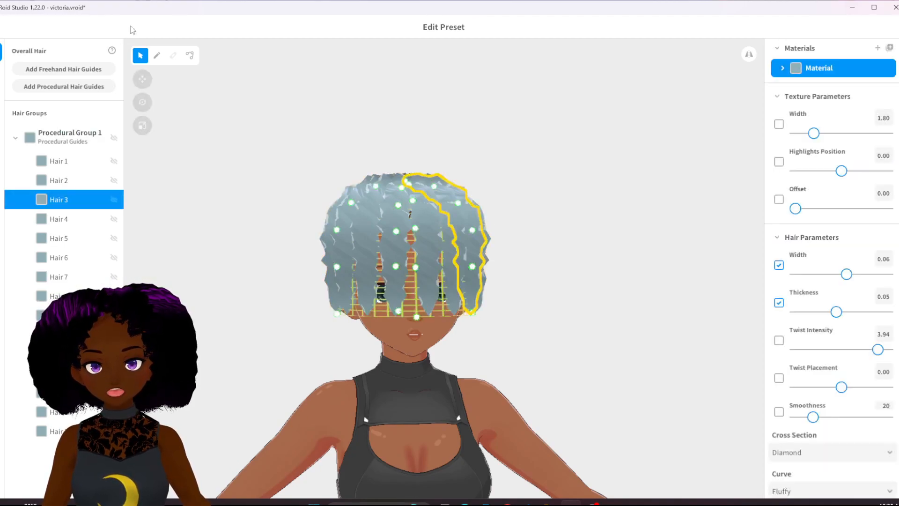
left_click_drag(494, 176, 457, 118)
left_click_drag(473, 266, 456, 157)
left_click_drag(474, 233, 456, 162)
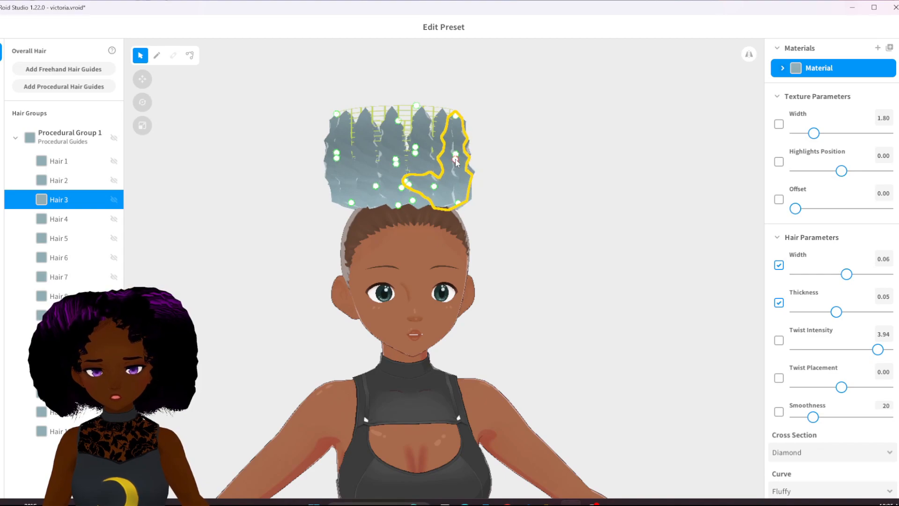
- Turn on symmetry and, from the side view, move the front guide points inward to round the puff's front and back
right_click_drag(508, 191, 440, 223)
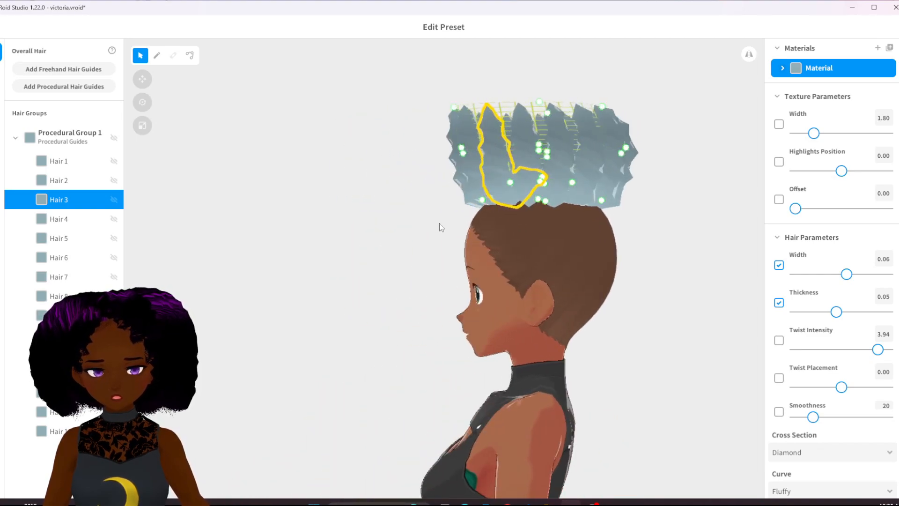
left_click(749, 55)
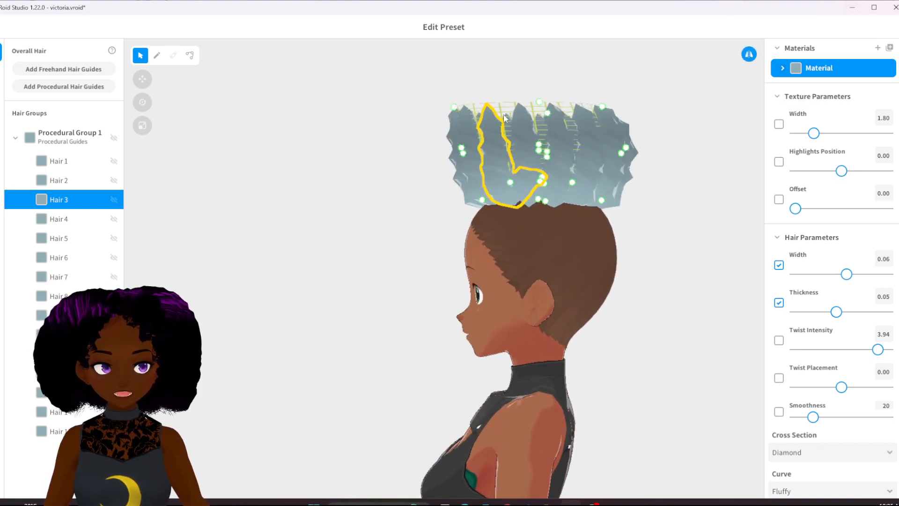
left_click_drag(454, 107, 520, 107)
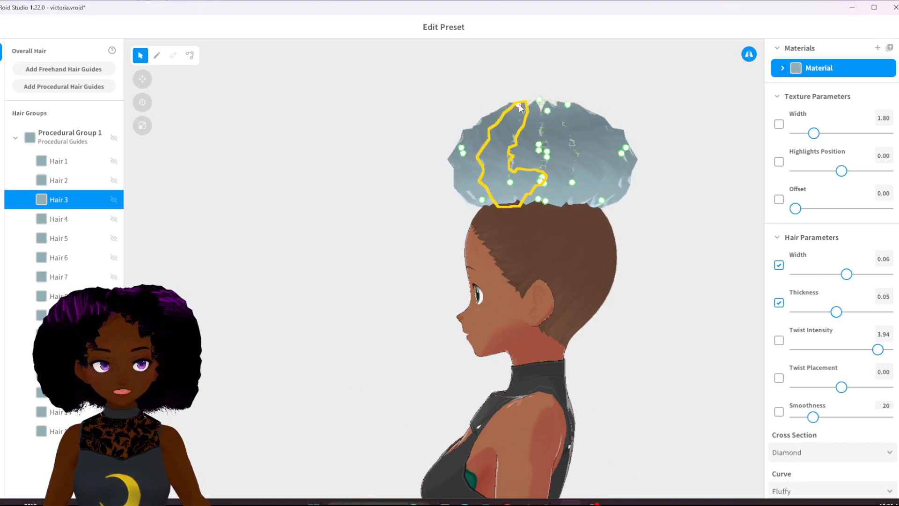
left_click_drag(462, 142, 475, 122)
mouse_move(463, 153)
left_mouse_down()
mouse_move(479, 138)
mouse_move(469, 153)
left_mouse_up()
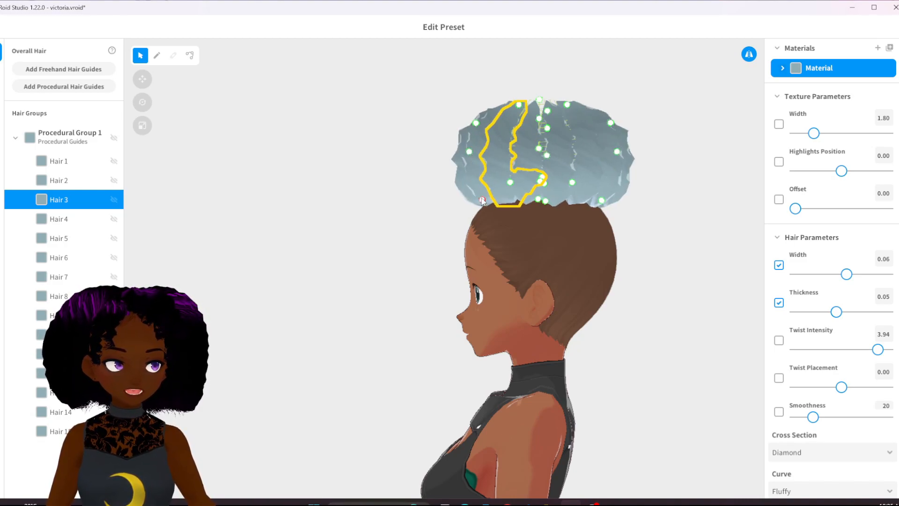
left_click_drag(483, 200, 480, 191)
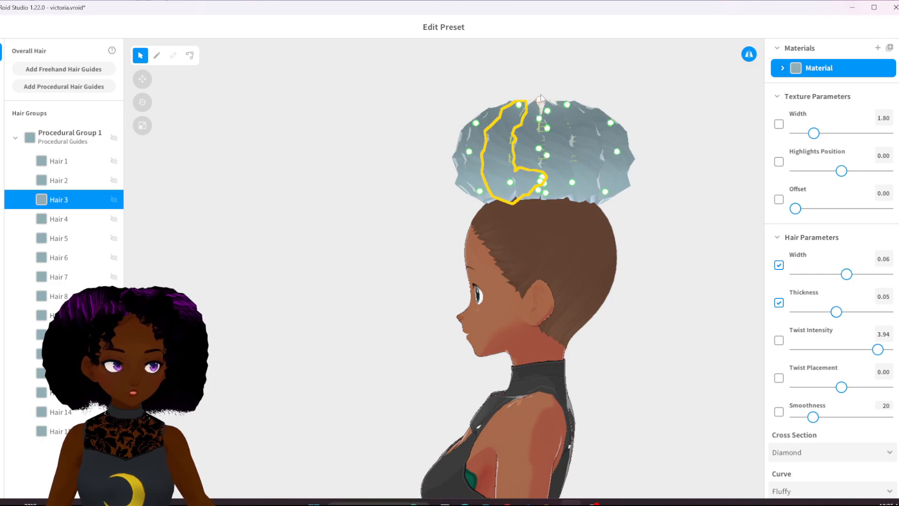
- Move the guide points on the puff's sides inward to round off its outline as seen from the front
right_click_drag(521, 149, 564, 150)
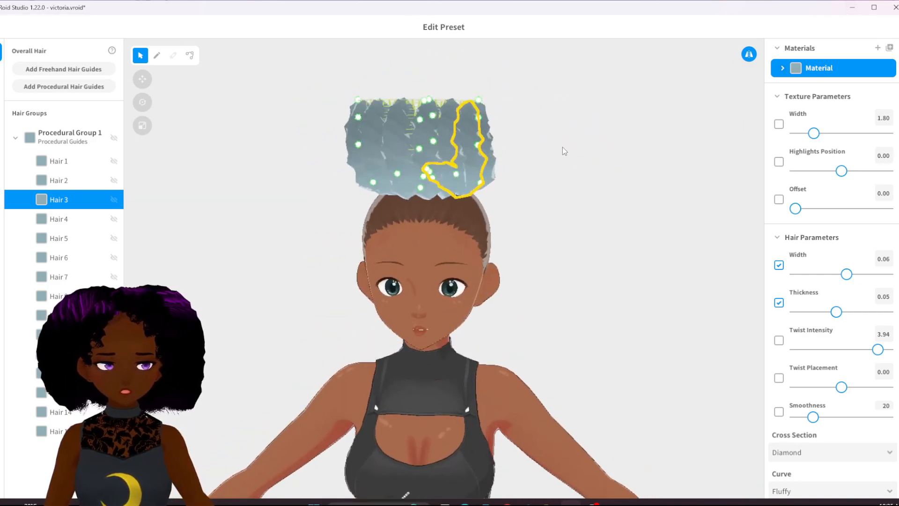
left_click_drag(358, 100, 392, 108)
right_click_drag(364, 141, 354, 158)
left_click_drag(352, 161, 358, 172)
right_click_drag(400, 127, 445, 186)
left_click_drag(313, 134, 336, 141)
right_click_drag(539, 194, 499, 252)
left_click(505, 180)
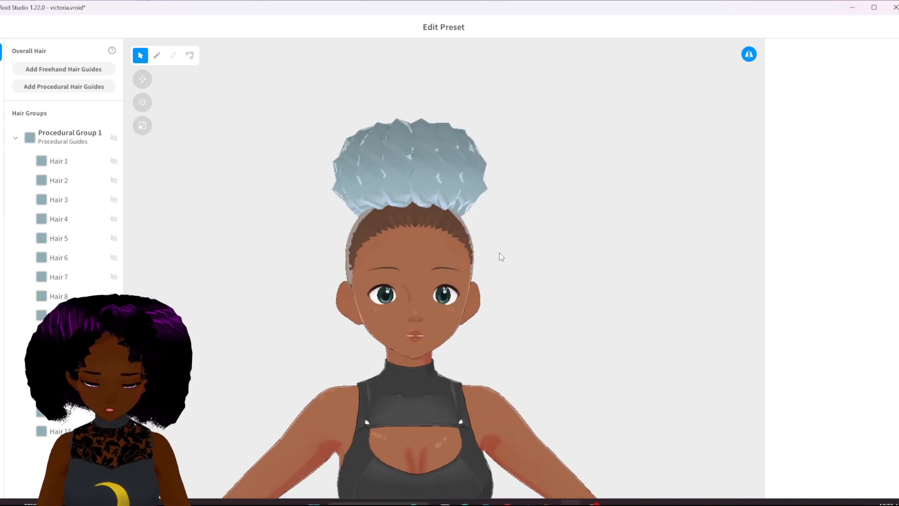
- Fine-tune the guide points along the middle of the puff to even out its shape
left_click(486, 153)
right_click_drag(486, 153, 499, 227)
left_click_drag(416, 153, 412, 151)
left_click_drag(404, 183, 406, 150)
left_click(581, 253)
- Examine the rounded hair puff from different angles and distances
right_click_drag(581, 253, 550, 323)
scroll(549, 322, "down", 4)
scroll(550, 322, "up", 5)
left_click(399, 159)
right_click_drag(398, 159, 382, 199)
left_click(501, 201)
scroll(593, 276, "down", 4)
right_click_drag(502, 200, 605, 267)
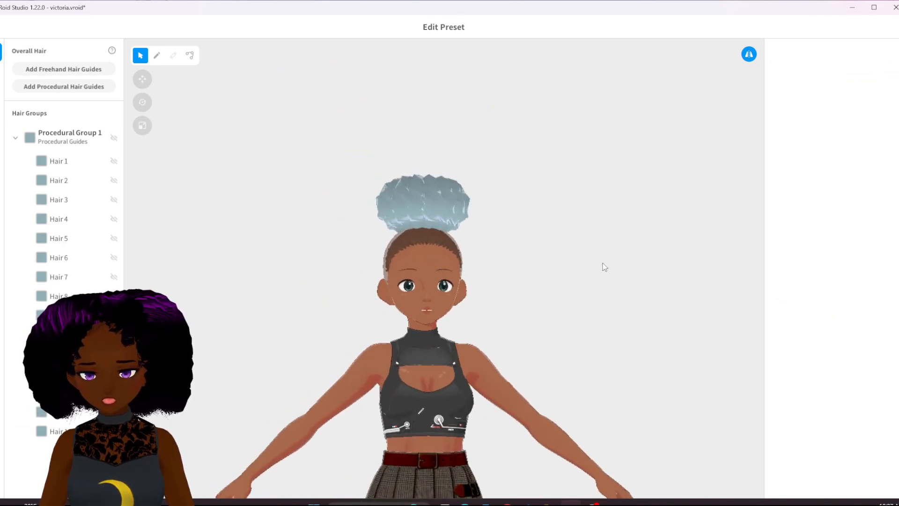
scroll(474, 221, "up", 4)
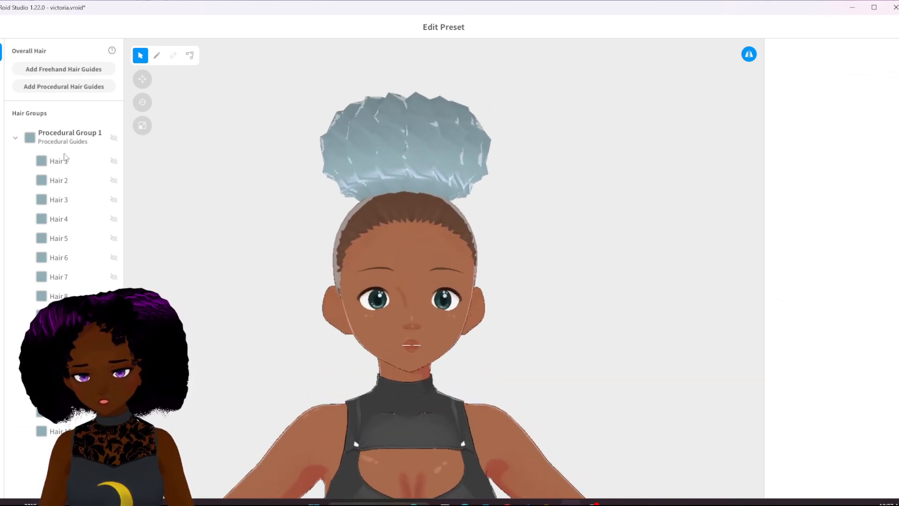
- Collapse and hide the procedural hair group, and add a new freehand hair guide group
left_click(15, 139)
left_click(114, 139)
left_click(47, 70)
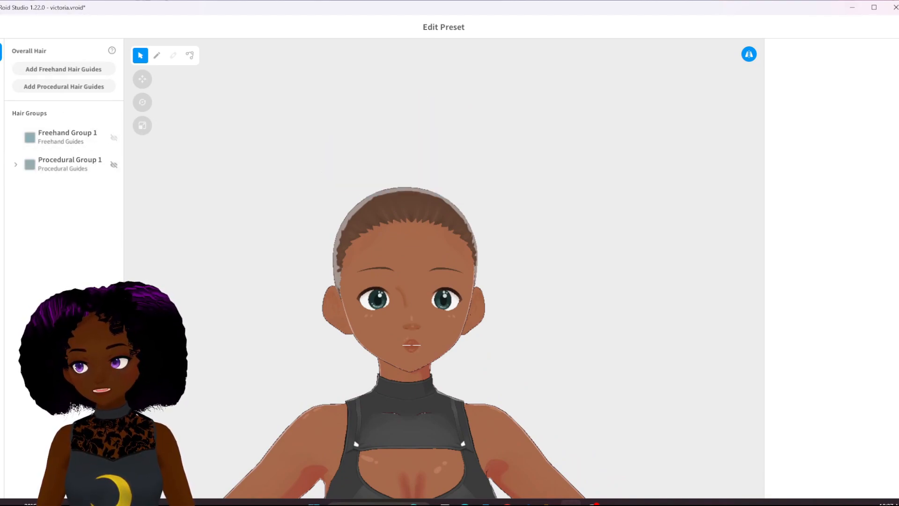
- Shorten the freehand group's guide mesh by setting its guide height to 0.10
left_click(73, 142)
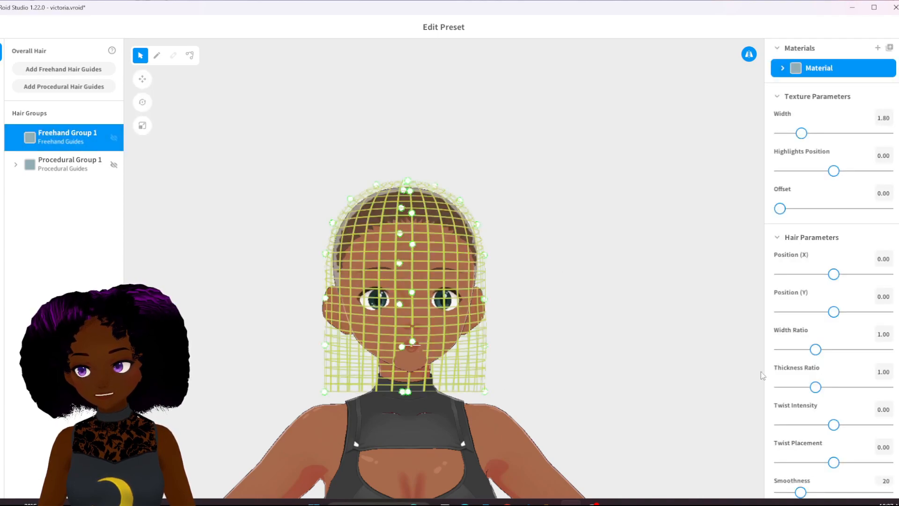
scroll(837, 240, "down", 7)
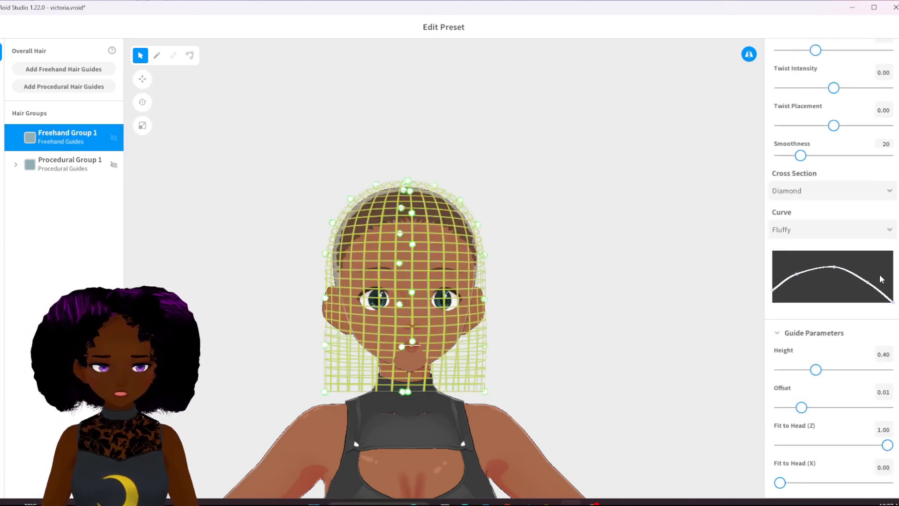
left_click_drag(823, 371, 770, 380)
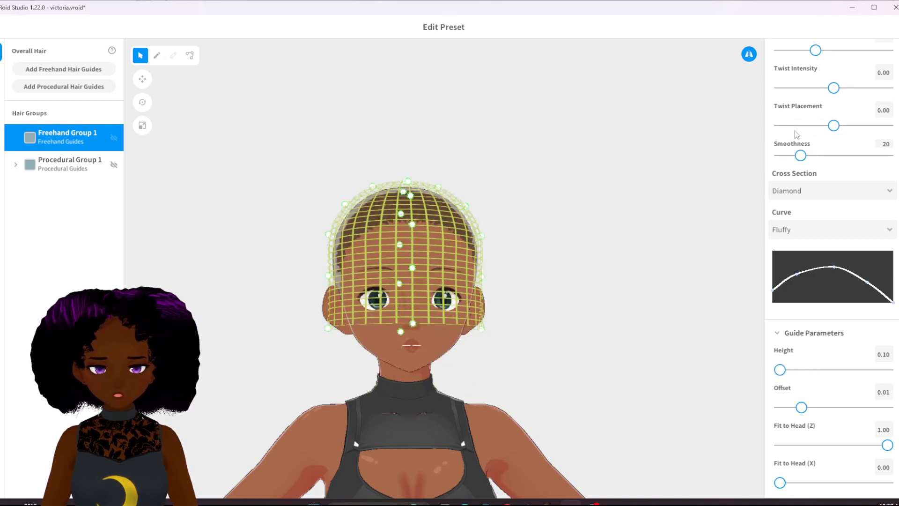
- Raise the lower end of the Fluffy curve and set new strands to width 0.06, thickness 0.07 and twist intensity 3.77
scroll(835, 144, "up", 3)
scroll(833, 145, "up", 1)
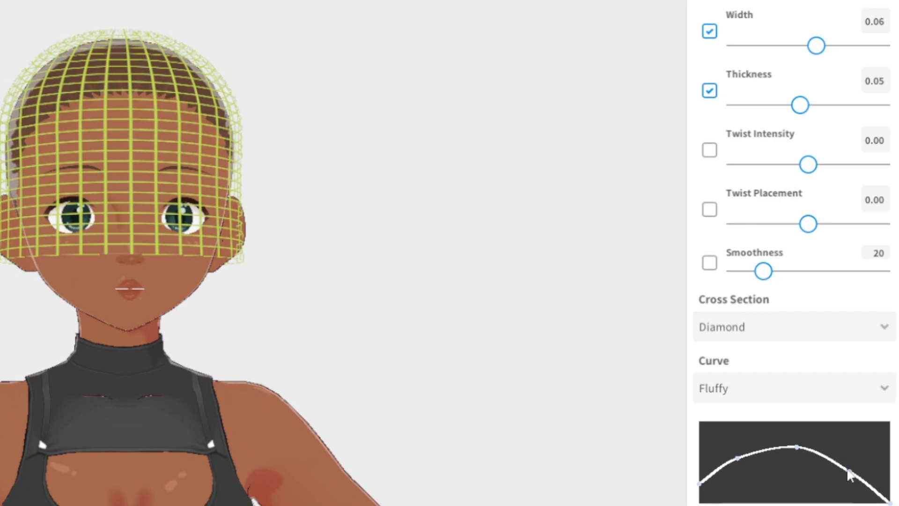
mouse_move(851, 472)
left_mouse_down()
mouse_move(868, 477)
mouse_move(866, 465)
left_mouse_up()
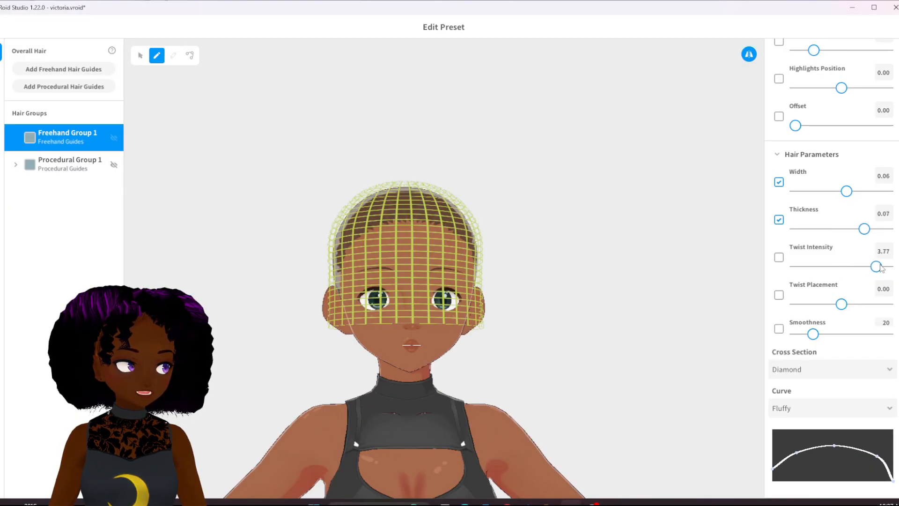
left_click_drag(851, 191, 855, 192)
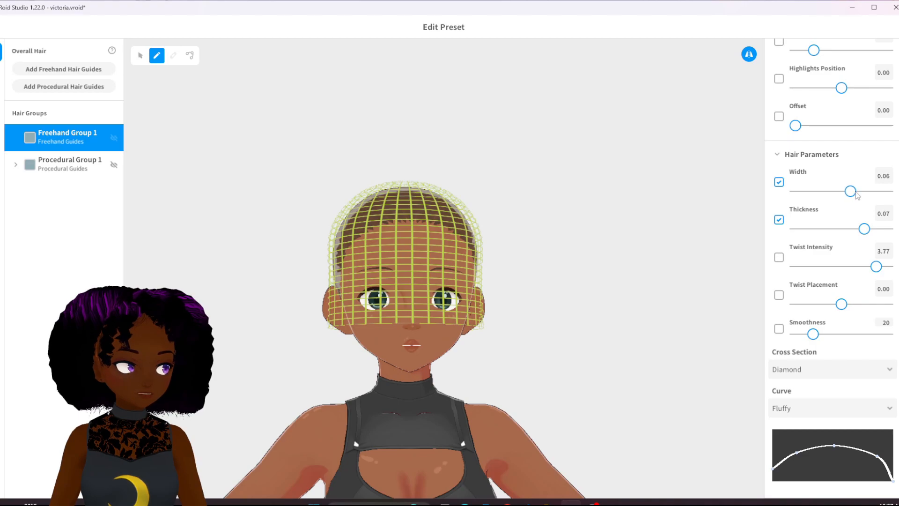
- Draw mirrored curly strands from the crown down over the guide mesh all around the head, undoing a misplaced stroke
right_click_drag(568, 222, 571, 238)
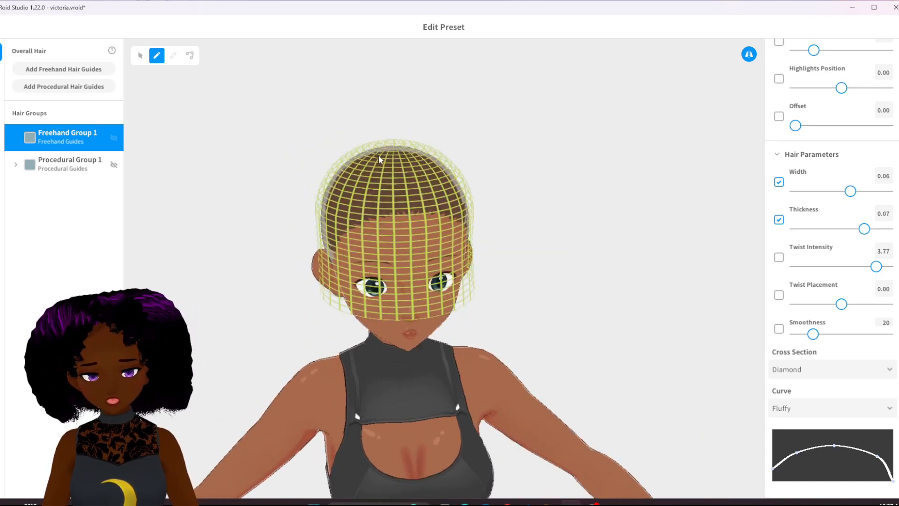
left_click_drag(392, 150, 411, 303)
mouse_move(380, 153)
left_mouse_down()
mouse_move(373, 293)
mouse_move(354, 297)
left_mouse_up()
right_click_drag(386, 299, 436, 349)
left_click_drag(385, 249, 463, 327)
right_click_drag(463, 327, 445, 295)
key("ctrl+z")
left_click_drag(319, 186, 343, 349)
mouse_move(309, 182)
left_mouse_down()
mouse_move(306, 264)
mouse_move(323, 341)
left_mouse_up()
mouse_move(323, 341)
right_mouse_down()
mouse_move(403, 393)
mouse_move(388, 365)
right_mouse_up()
left_click_drag(375, 270, 427, 424)
left_click_drag(366, 271, 393, 430)
left_click_drag(352, 279, 368, 422)
right_click_drag(368, 422, 487, 166)
left_click_drag(534, 210, 479, 359)
right_click_drag(479, 358, 444, 179)
right_click_drag(733, 89, 724, 197)
left_click_drag(443, 311, 438, 435)
- Move the root control points of the strands at the crown toward its center to close the gap there
left_click(189, 56)
right_click_drag(300, 178, 305, 225)
left_click(482, 296)
left_click(482, 287)
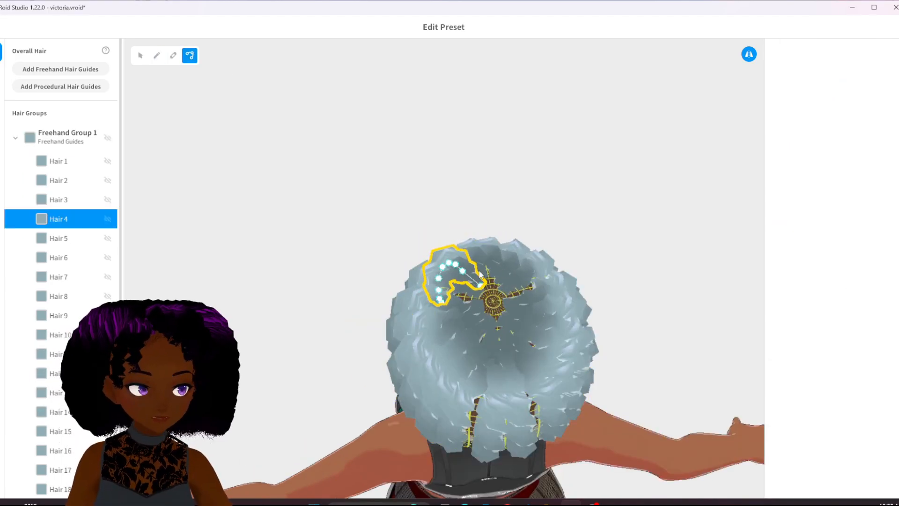
left_click(485, 282)
left_click(478, 304)
left_click(482, 323)
left_click_drag(478, 305, 499, 316)
left_click(497, 323)
left_click(478, 323)
right_click_drag(374, 356, 601, 281)
left_click(658, 351)
- Reshape the freehand group's guide mesh by moving its guide points into a rounded puff sitting on top of the head
scroll(658, 351, "down", 3)
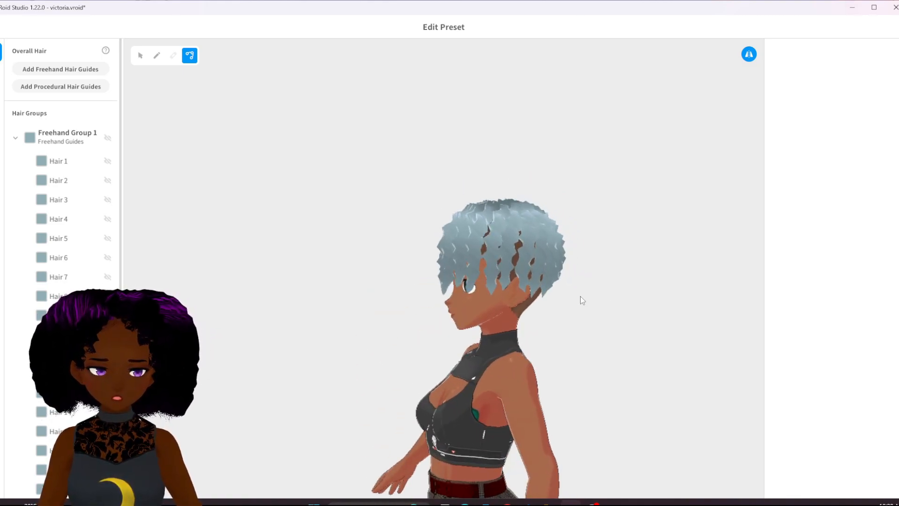
scroll(585, 301, "up", 3)
middle_click_drag(594, 334, 537, 336)
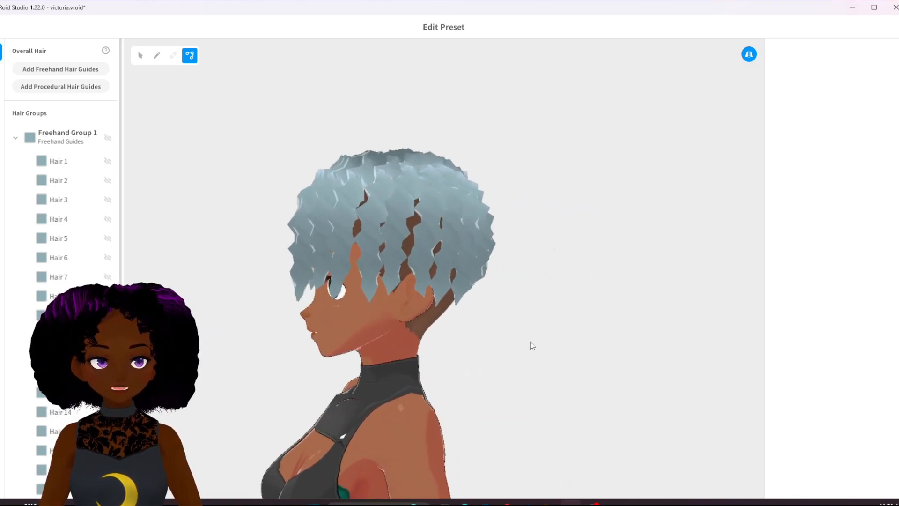
scroll(471, 227, "up", 2)
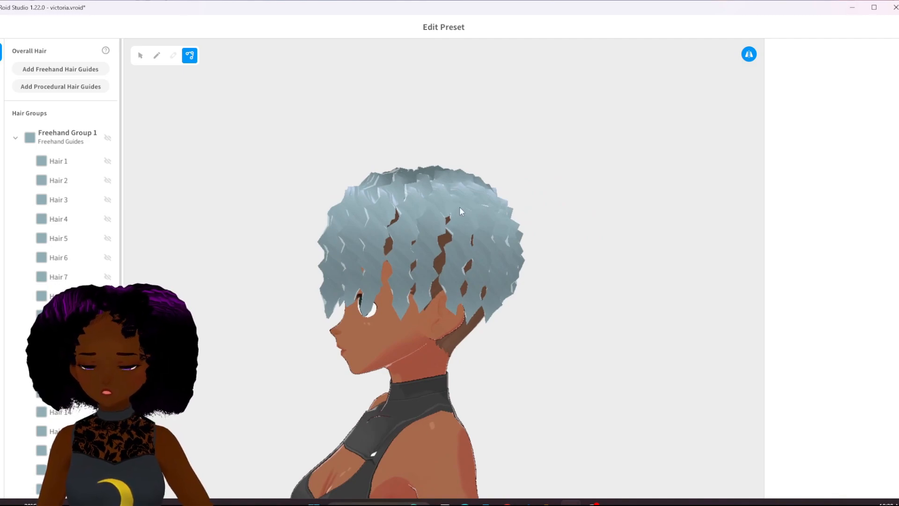
left_click(140, 55)
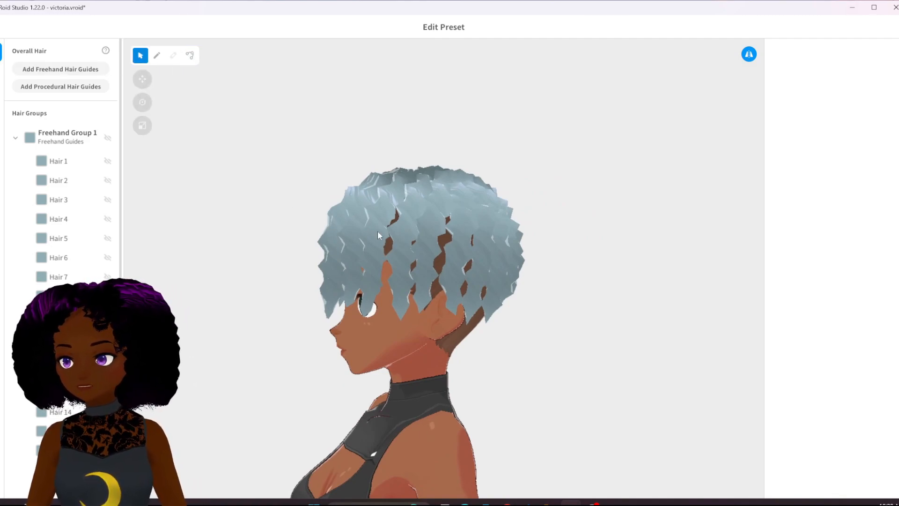
left_click(404, 283)
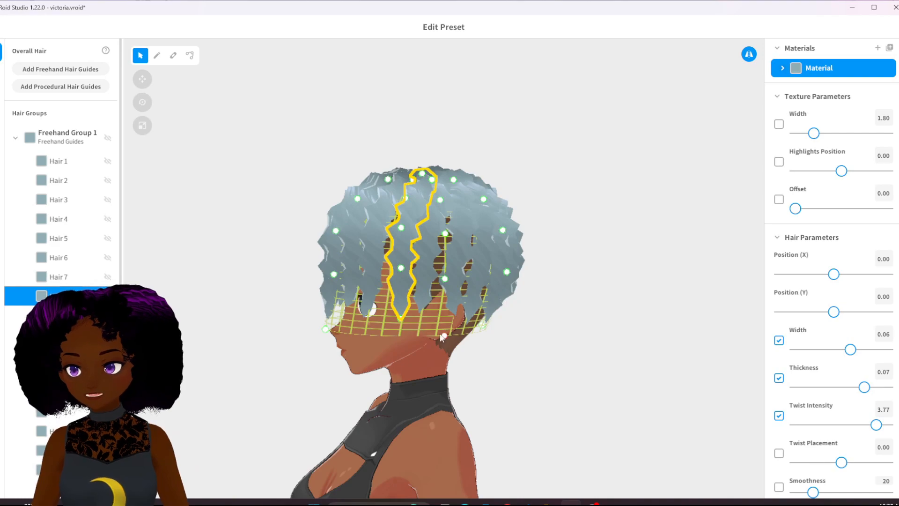
right_click_drag(425, 239, 445, 385)
right_click_drag(464, 333, 301, 146)
left_click(544, 279)
right_click_drag(544, 279, 515, 188)
left_click(487, 133)
left_click_drag(422, 128, 444, 140)
right_click_drag(445, 140, 280, 278)
left_click_drag(424, 302, 438, 303)
right_click_drag(438, 302, 309, 310)
- Deselect the hair and examine the freehand puff's shape from different angles and distances
left_click(515, 358)
right_click_drag(515, 357, 553, 365)
scroll(493, 324, "up", 3)
middle_click_drag(552, 365, 502, 340)
scroll(487, 337, "down", 3)
right_click_drag(502, 340, 497, 338)
scroll(515, 346, "up", 4)
middle_click_drag(560, 361, 496, 389)
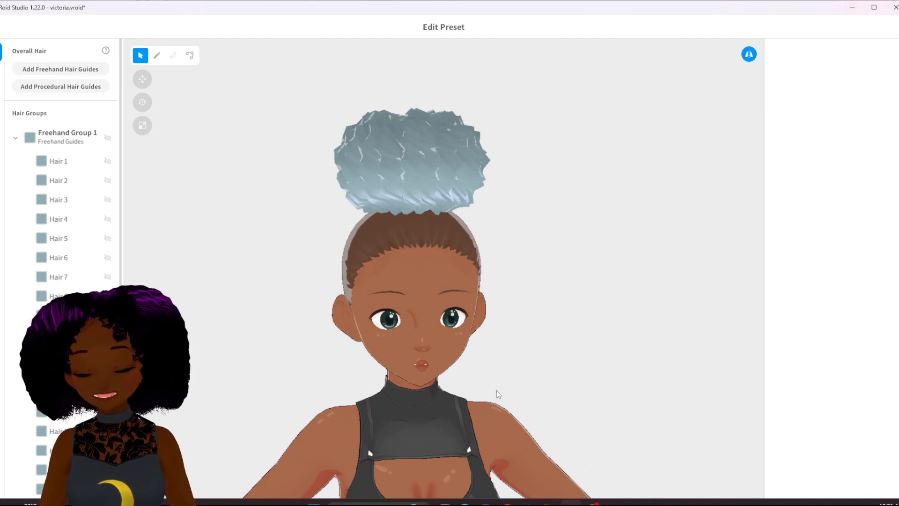
- Collapse and hide the freehand group and show the procedural group to compare its puff and strands
left_click(12, 142)
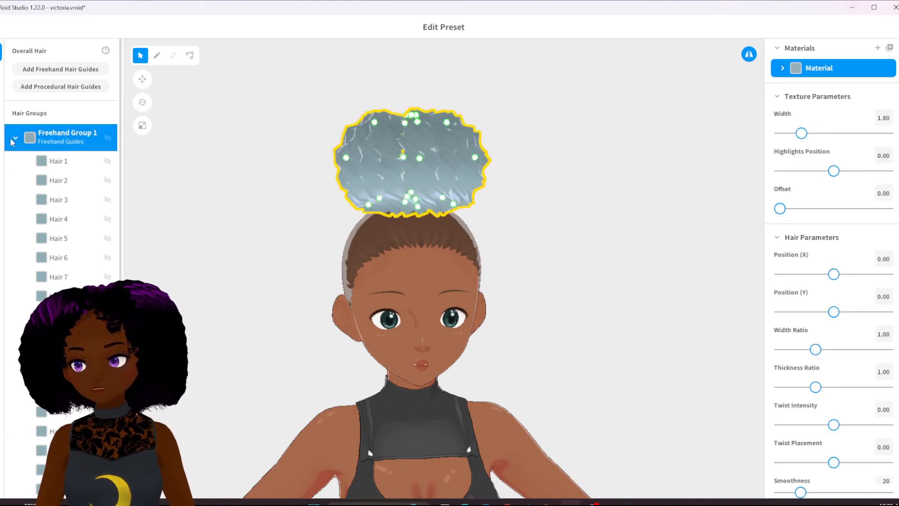
left_click(16, 139)
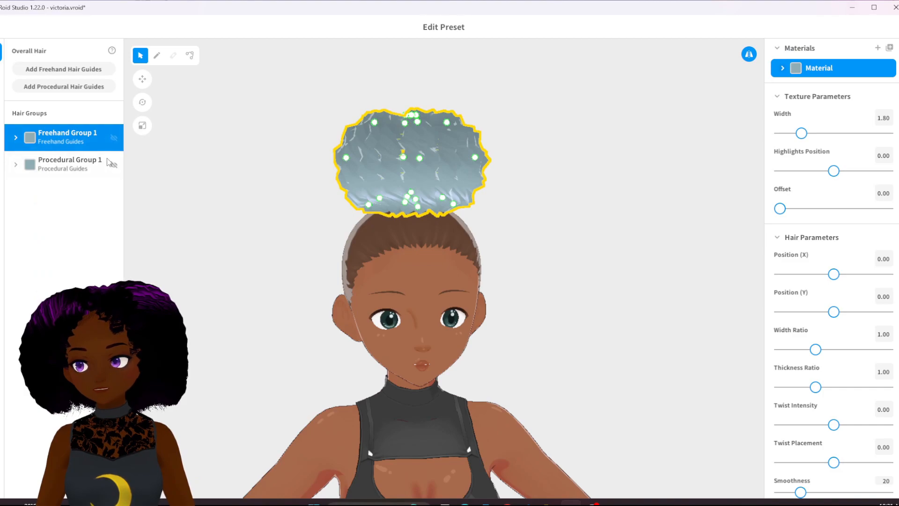
left_click(114, 138)
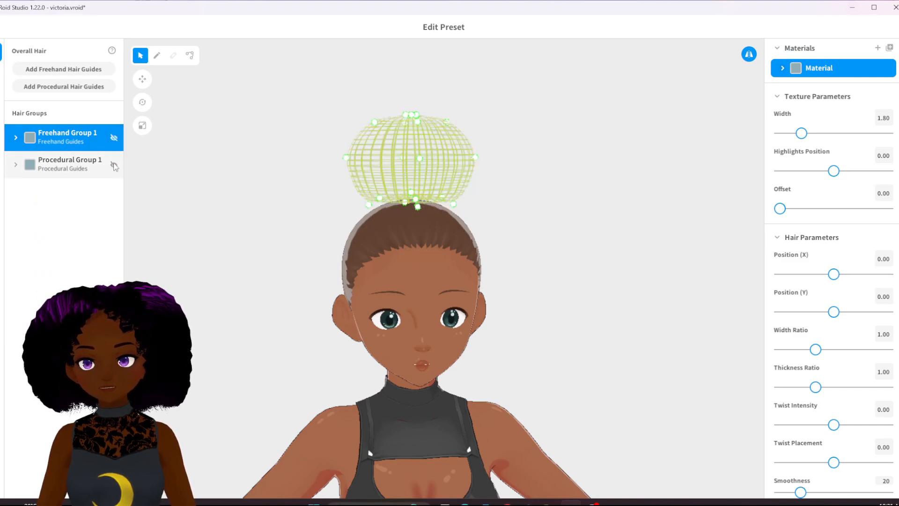
left_click(114, 166)
left_click(593, 264)
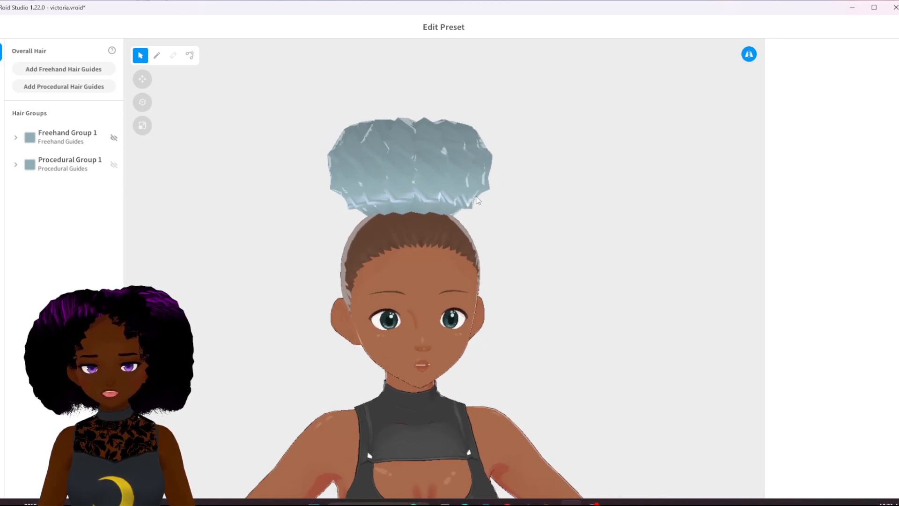
left_click(374, 175)
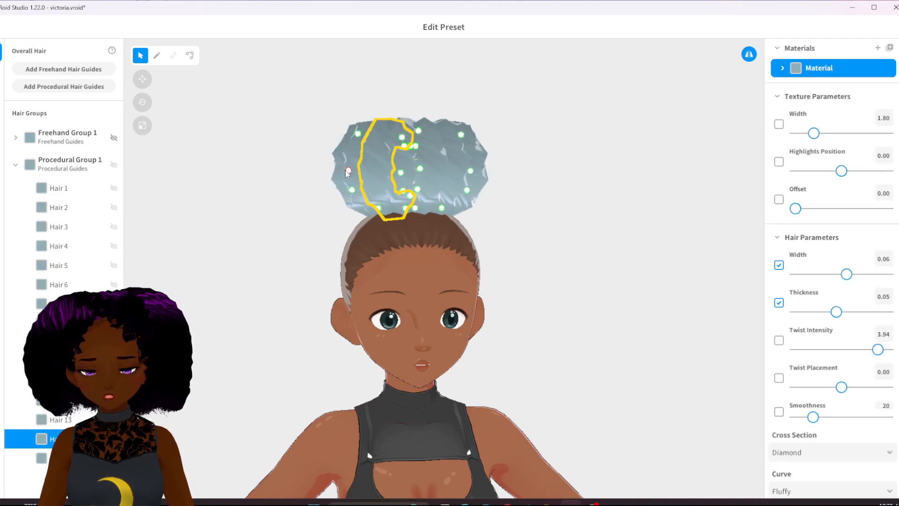
left_click(649, 220)
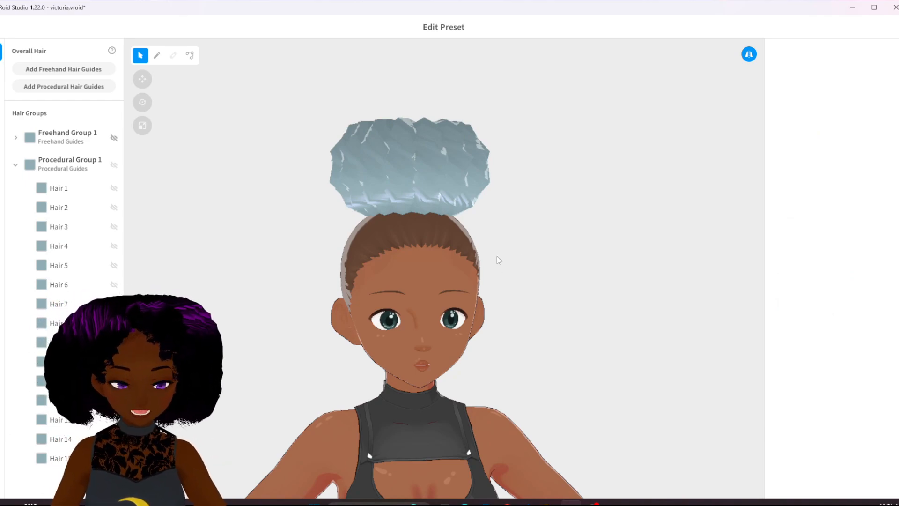
- Swap visibility back to the freehand group and examine its puff from body distance and close up
mouse_move(586, 323)
right_mouse_down()
mouse_move(585, 342)
mouse_move(582, 326)
right_mouse_up()
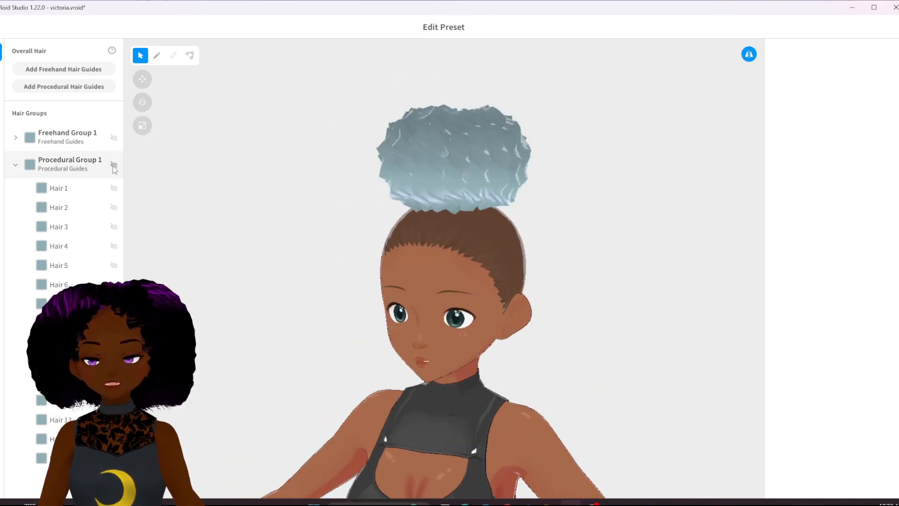
right_click_drag(434, 233, 475, 243)
scroll(536, 299, "down", 4)
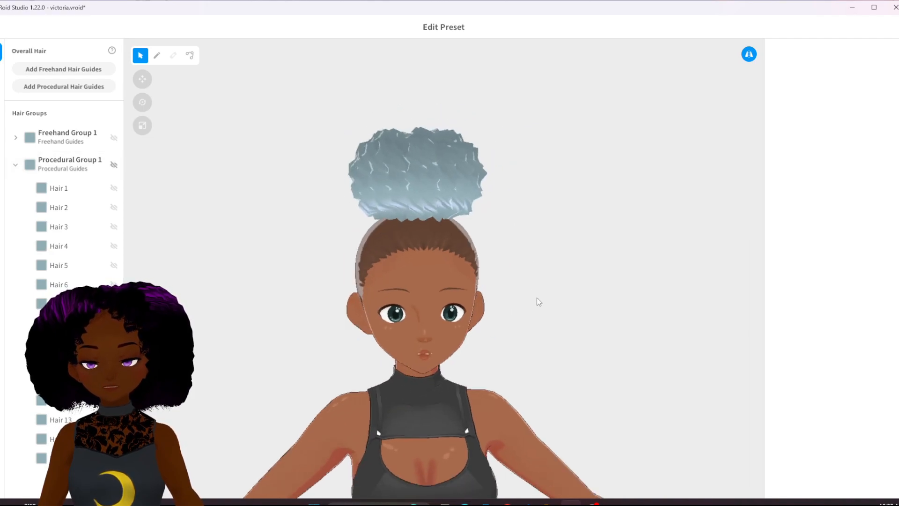
scroll(545, 355, "down", 5)
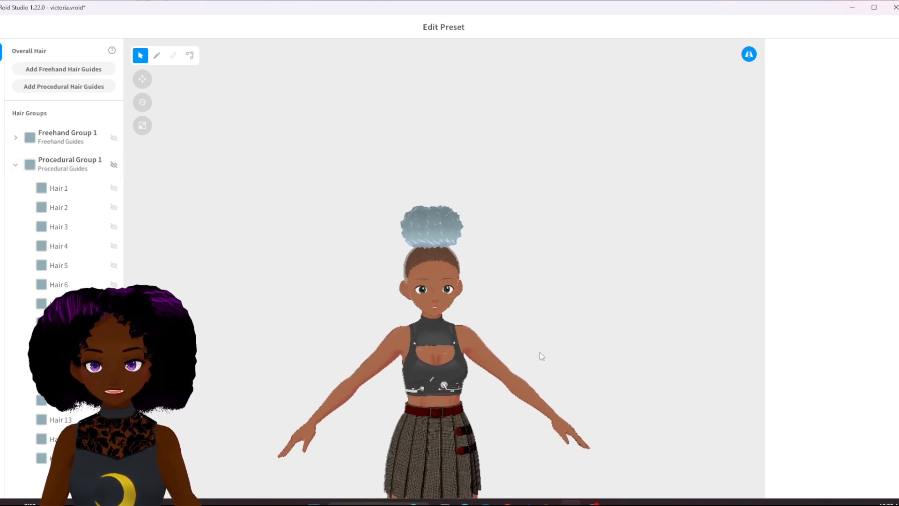
scroll(534, 367, "up", 5)
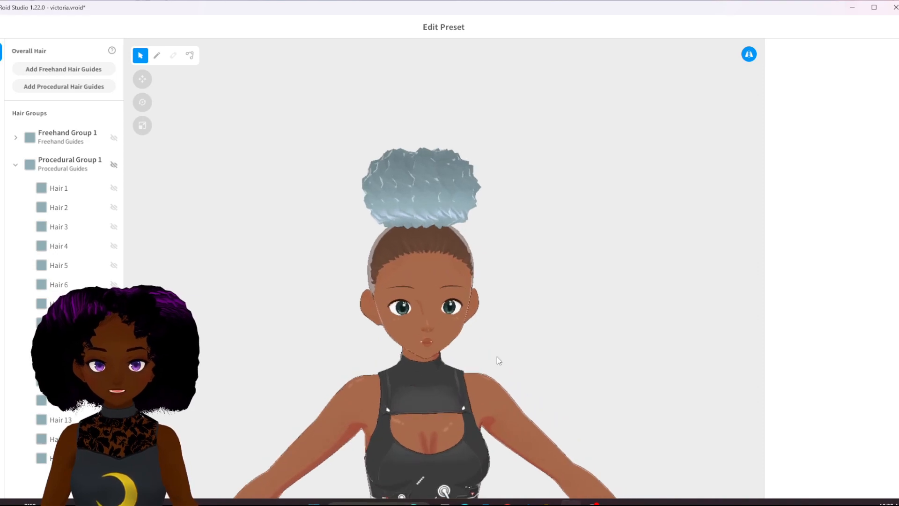
scroll(495, 332, "up", 1)
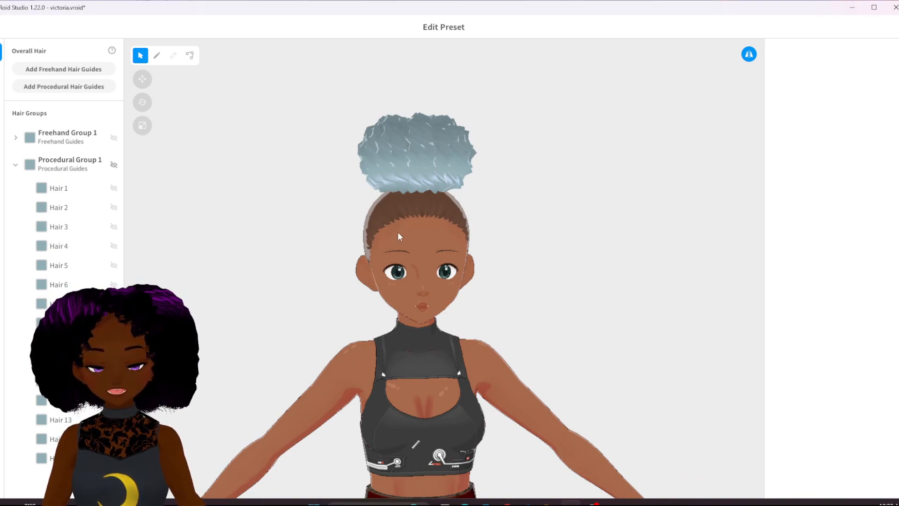
scroll(443, 238, "up", 3)
middle_click_drag(387, 166, 411, 188)
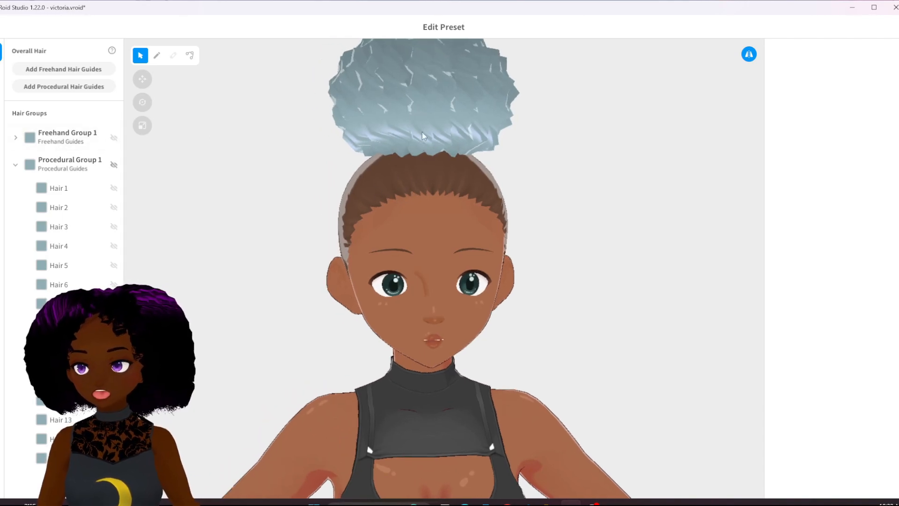
- Delete the procedural hair group
right_click(74, 162)
left_click(101, 190)
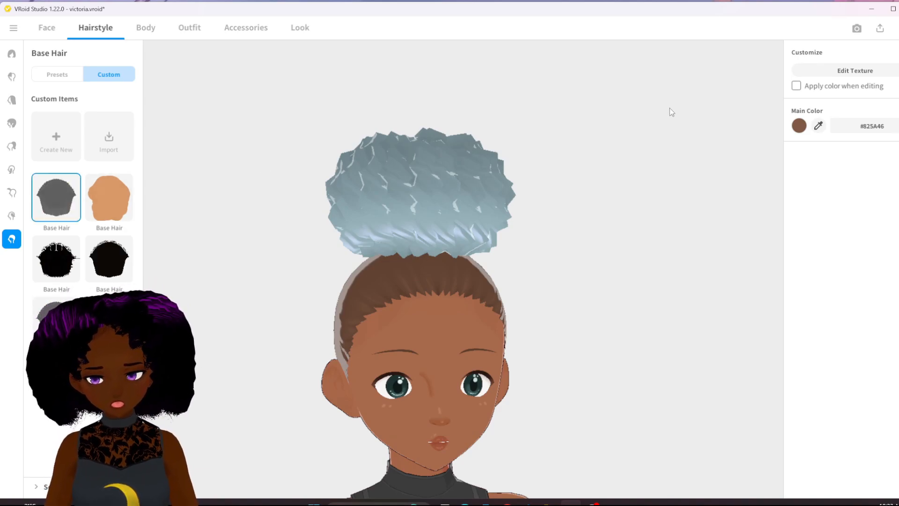
- In the base hair texture, draw a test scribble over the crown and erase the jagged front hairline
left_click(848, 72)
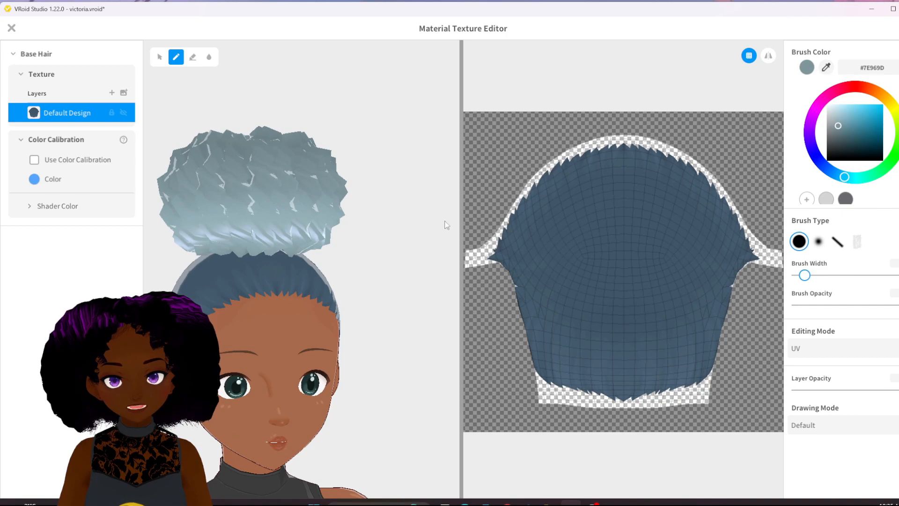
mouse_move(643, 163)
left_mouse_down()
mouse_move(602, 184)
mouse_move(607, 206)
mouse_move(655, 254)
left_mouse_up()
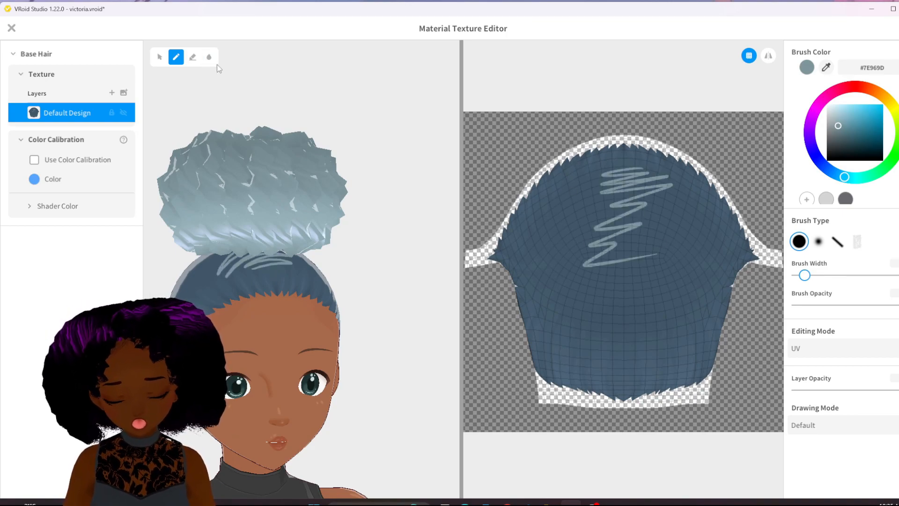
left_click(192, 57)
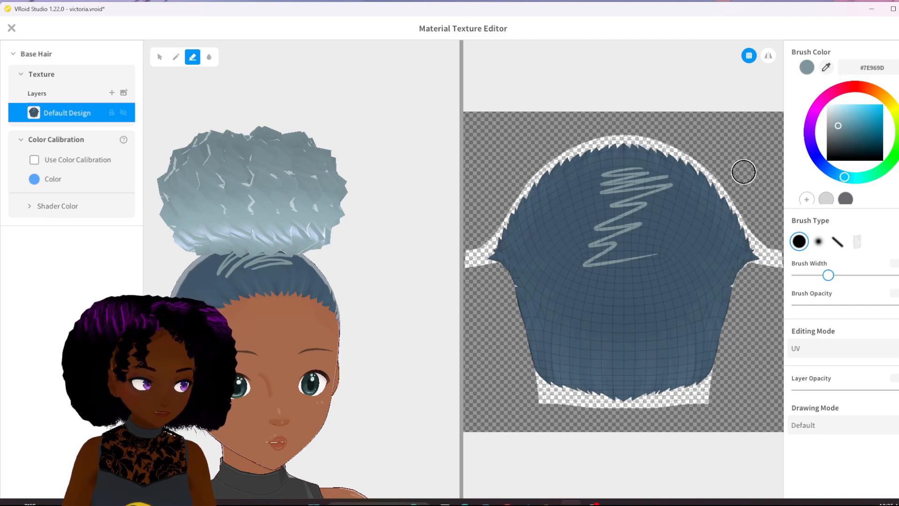
mouse_move(754, 256)
left_mouse_down()
mouse_move(747, 221)
mouse_move(701, 174)
mouse_move(622, 147)
mouse_move(559, 174)
mouse_move(492, 257)
mouse_move(554, 198)
mouse_move(656, 168)
mouse_move(715, 185)
mouse_move(544, 174)
mouse_move(498, 216)
mouse_move(648, 158)
mouse_move(499, 219)
mouse_move(500, 255)
left_mouse_up()
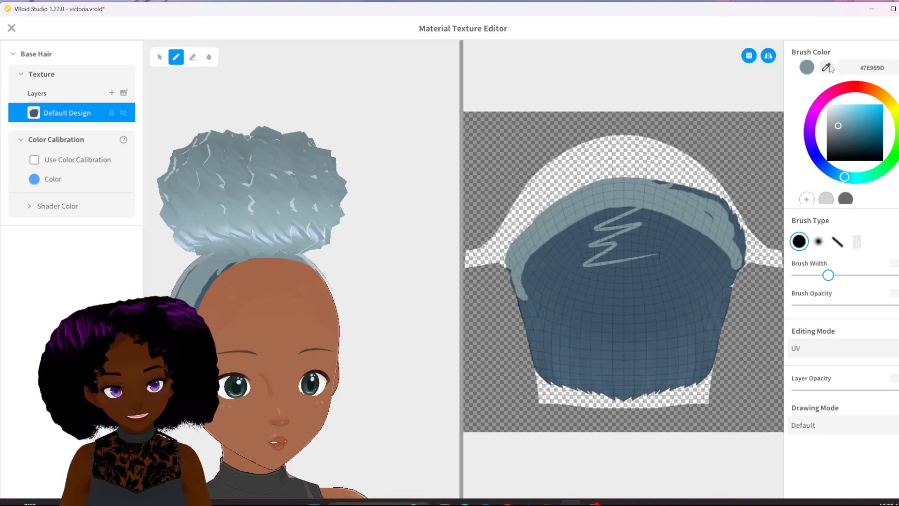
- Sample the brush color #6D8187 from the puff and paint over the whole base hair texture with mirroring on
left_click(827, 68)
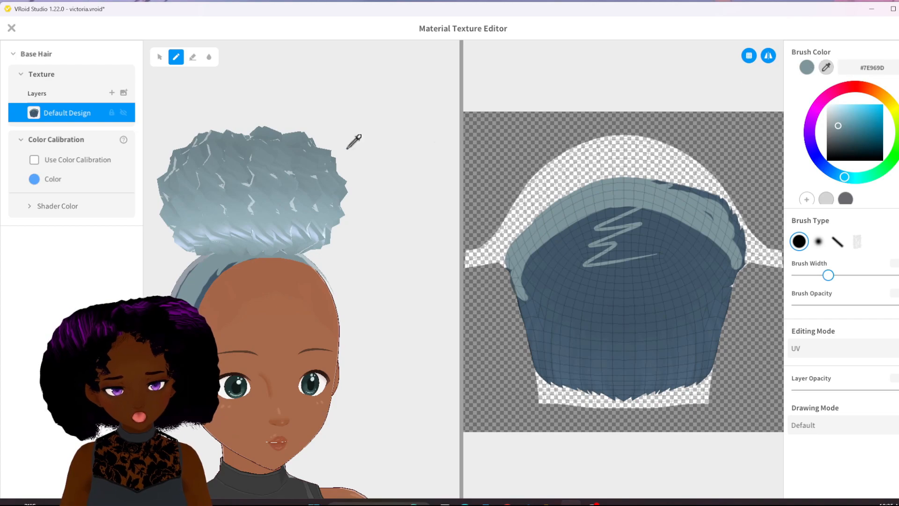
left_click(245, 149)
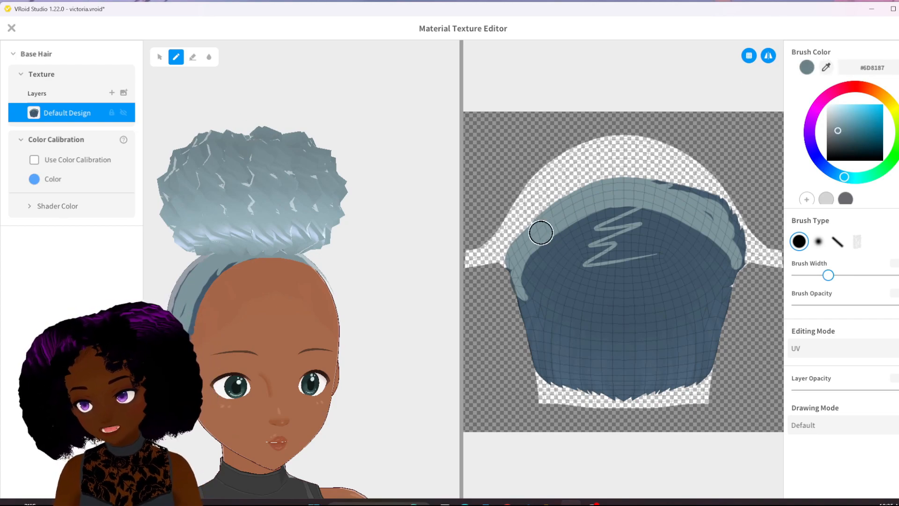
mouse_move(514, 257)
left_mouse_down()
mouse_move(542, 220)
mouse_move(634, 189)
mouse_move(542, 221)
mouse_move(608, 181)
mouse_move(698, 193)
mouse_move(623, 181)
mouse_move(658, 177)
mouse_move(589, 178)
mouse_move(542, 207)
mouse_move(515, 249)
mouse_move(544, 370)
mouse_move(617, 392)
mouse_move(534, 359)
mouse_move(524, 262)
mouse_move(520, 305)
mouse_move(556, 241)
mouse_move(531, 284)
mouse_move(542, 309)
mouse_move(546, 243)
mouse_move(558, 261)
mouse_move(592, 229)
mouse_move(666, 203)
mouse_move(540, 289)
mouse_move(645, 273)
mouse_move(552, 338)
mouse_move(583, 325)
mouse_move(589, 358)
mouse_move(642, 347)
mouse_move(598, 386)
mouse_move(574, 368)
mouse_move(550, 378)
mouse_move(584, 368)
left_mouse_up()
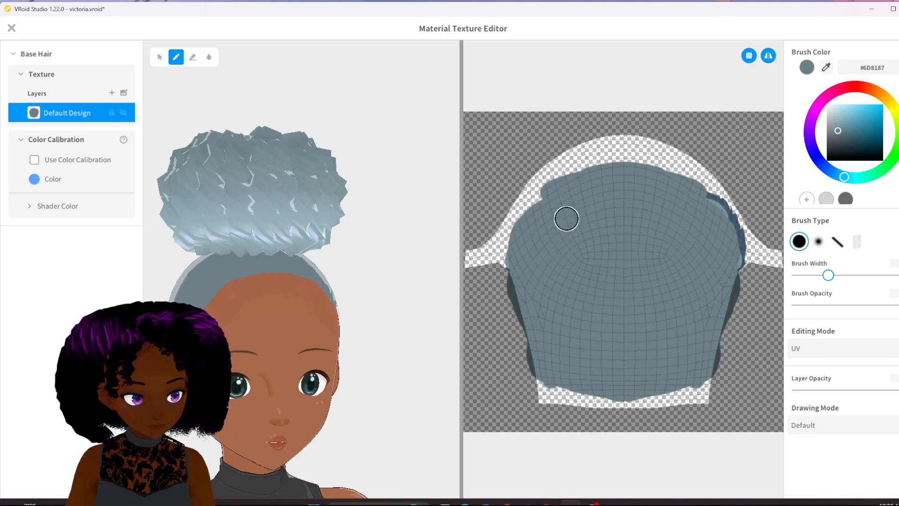
mouse_move(691, 195)
left_mouse_down()
mouse_move(725, 223)
mouse_move(734, 249)
mouse_move(738, 229)
mouse_move(697, 192)
left_mouse_up()
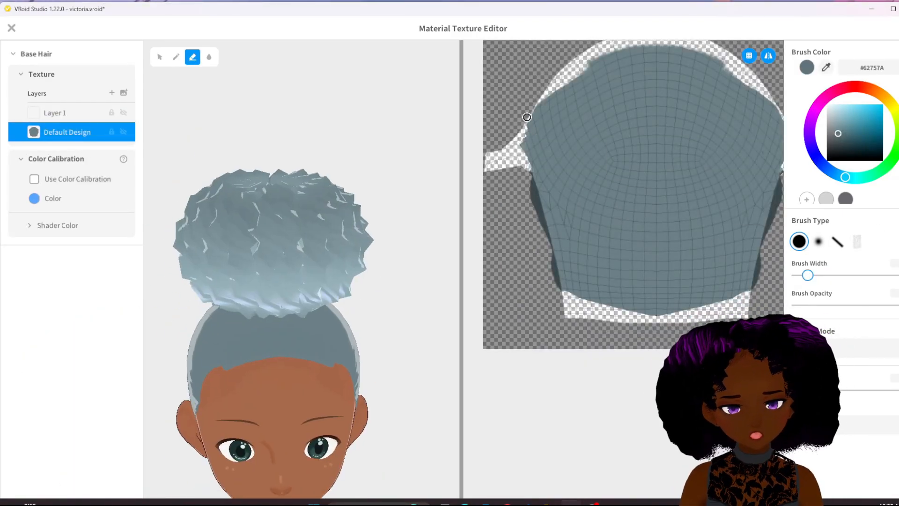
- Sample the color #6C8187 from the base hair texture and paint along the front hairline edge
key("b")
mouse_move(542, 101)
left_mouse_down()
mouse_move(574, 78)
mouse_move(548, 97)
left_mouse_up()
key("ctrl+z")
left_click(568, 88, "alt")
middle_click_drag(579, 78, 569, 101)
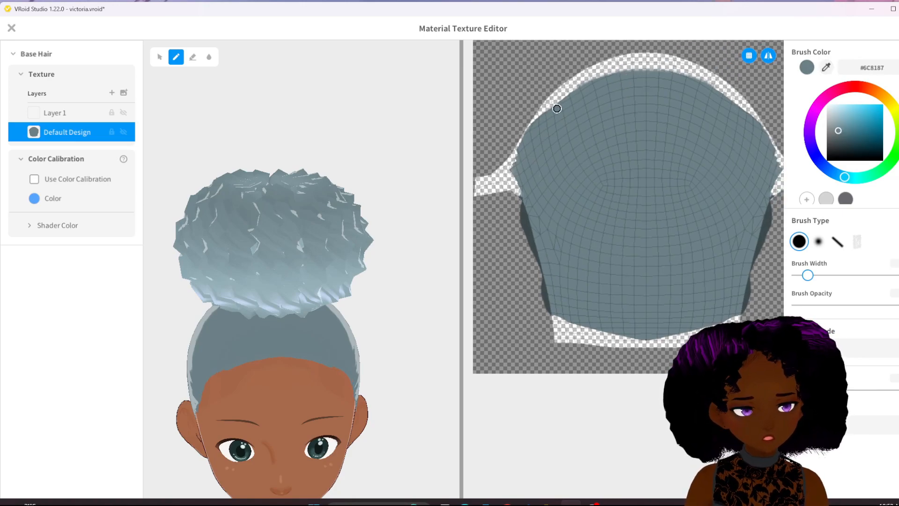
left_click_drag(569, 101, 649, 71)
- Paint short pointed hair tips along the nape edge of the base hair
scroll(656, 351, "up", 5)
middle_click_drag(714, 351, 723, 229)
left_click_drag(485, 252, 510, 275)
right_click_drag(381, 328, 262, 328)
middle_click_drag(323, 468, 331, 302)
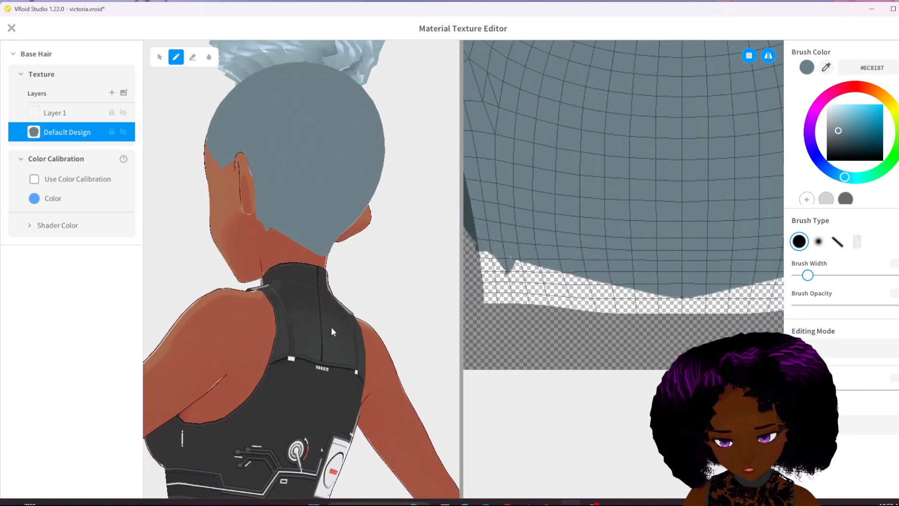
scroll(331, 304, "up", 3)
mouse_move(482, 249)
left_mouse_down()
mouse_move(675, 298)
mouse_move(607, 273)
mouse_move(605, 287)
mouse_move(561, 278)
mouse_move(519, 260)
mouse_move(566, 284)
left_mouse_up()
- Paint jagged hair strands along the side edge of the base hair around the ear and sideburn
right_click_drag(438, 248, 234, 271)
middle_click_drag(515, 94, 685, 338)
mouse_move(590, 214)
left_mouse_down()
mouse_move(579, 200)
mouse_move(576, 214)
left_mouse_up()
right_click_drag(344, 161, 405, 156)
mouse_move(516, 211)
left_mouse_down()
mouse_move(503, 205)
mouse_move(518, 201)
mouse_move(510, 260)
left_mouse_up()
left_click(193, 57)
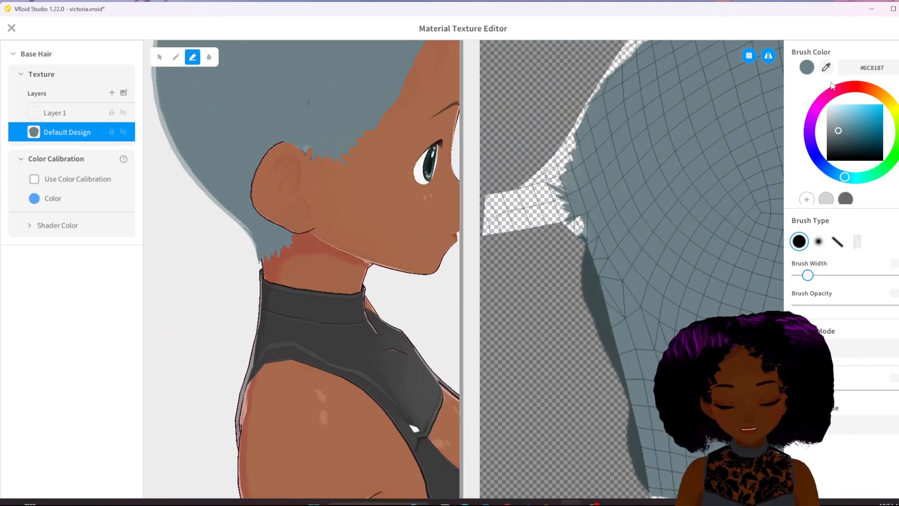
- Draw fine mirrored baby hairs along the front hairline with a narrower brush
middle_click_drag(688, 93, 605, 341)
left_click(176, 57)
left_click_drag(648, 237, 627, 228)
left_click_drag(676, 224, 667, 212)
left_click_drag(741, 209, 724, 197)
left_click_drag(714, 203, 652, 220)
right_click_drag(398, 160, 323, 187)
middle_click_drag(328, 117, 319, 206)
scroll(317, 187, "up", 2)
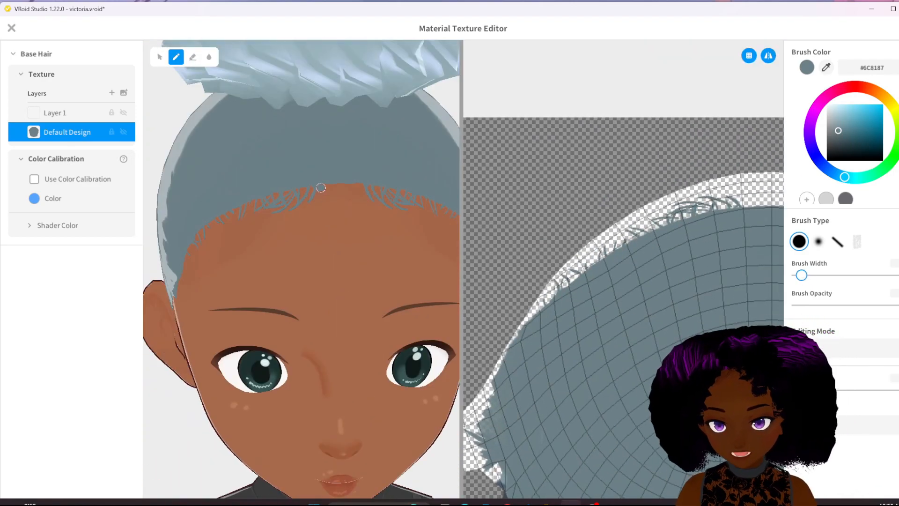
- Undo the last two baby-hair strokes and redraw short strands from the center of the forehead to the temple
key("ctrl+z")
key("ctrl+z")
left_click_drag(321, 182, 306, 195)
left_click_drag(296, 188, 268, 207)
left_click_drag(257, 198, 194, 243)
right_click_drag(194, 243, 237, 244)
middle_click_drag(190, 260, 218, 220)
- On Layer 1, sample the color #63757A from the puff and draw thin strands over the whole scalp
scroll(283, 256, "down", 3)
mouse_move(380, 257)
right_mouse_down()
mouse_move(239, 260)
mouse_move(281, 259)
right_mouse_up()
scroll(334, 260, "down", 4)
left_click(83, 118)
left_click(826, 67)
left_click(287, 189)
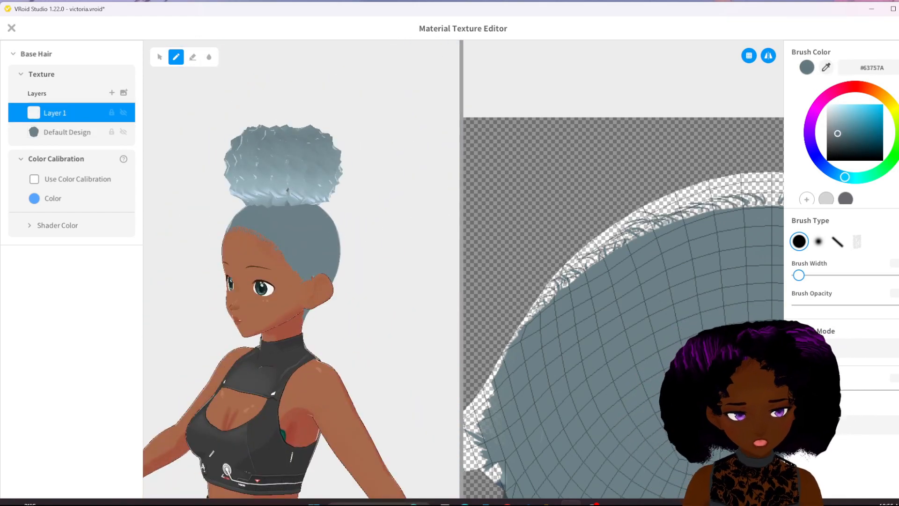
scroll(705, 322, "down", 5)
scroll(649, 265, "up", 5)
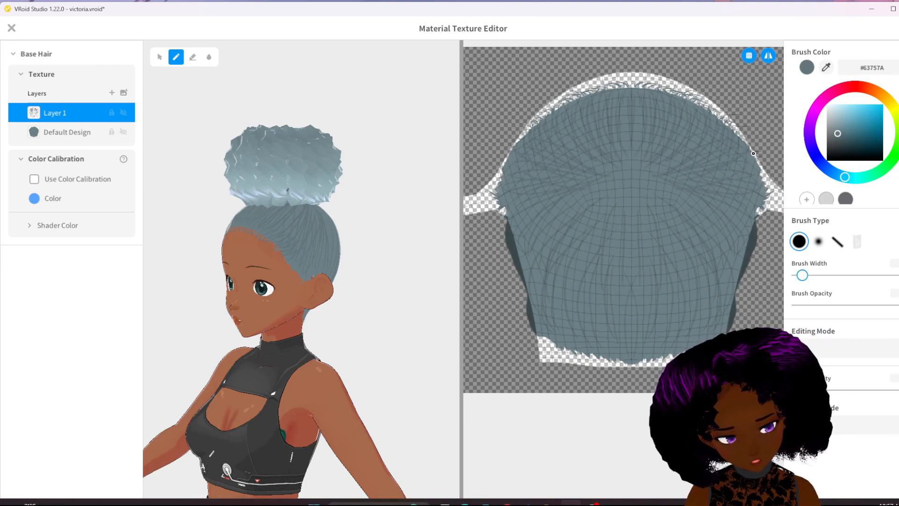
right_click_drag(403, 234, 300, 243)
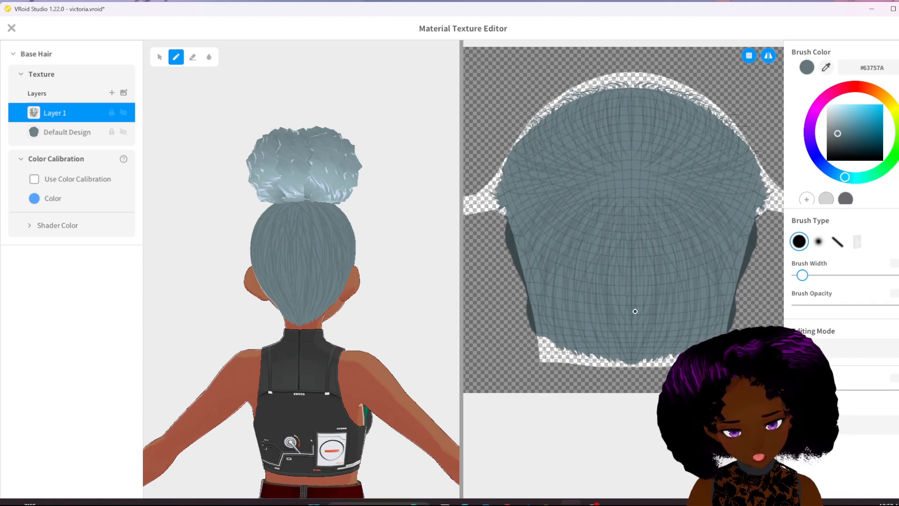
- Try test strands in colors sampled from the model down the back of the scalp
left_click(826, 67)
left_click(322, 143)
scroll(354, 86, "up", 5)
left_click(826, 67)
left_click(300, 276)
left_click_drag(602, 216, 566, 335)
left_click_drag(570, 290, 577, 329)
left_click_drag(580, 253, 587, 351)
key("ctrl+z")
key("ctrl+z")
key("ctrl+z")
key("ctrl+z")
left_click_drag(625, 197, 581, 312)
key("ctrl+z")
- Sample the lighter color #80989E and draw mirrored highlight strands down the back of the scalp
left_click(826, 67)
left_click(295, 230)
left_click_drag(637, 191, 604, 311)
left_click_drag(608, 219, 581, 313)
key("ctrl+z")
key("ctrl+z")
mouse_move(640, 199)
left_mouse_down()
mouse_move(654, 332)
mouse_move(691, 332)
left_mouse_up()
left_click_drag(686, 209, 724, 330)
left_click_drag(662, 195, 744, 291)
- Draw highlight strands radiating from the crown toward the front hairline and the temples
mouse_move(647, 192)
left_mouse_down()
mouse_move(735, 170)
mouse_move(705, 126)
left_mouse_up()
left_click_drag(639, 151, 636, 95)
left_click_drag(612, 171, 585, 94)
mouse_move(611, 186)
left_mouse_down()
mouse_move(561, 104)
mouse_move(534, 117)
left_mouse_up()
left_click_drag(593, 187, 514, 145)
left_click_drag(562, 178, 505, 160)
left_click_drag(572, 192, 522, 228)
left_click_drag(614, 185, 632, 109)
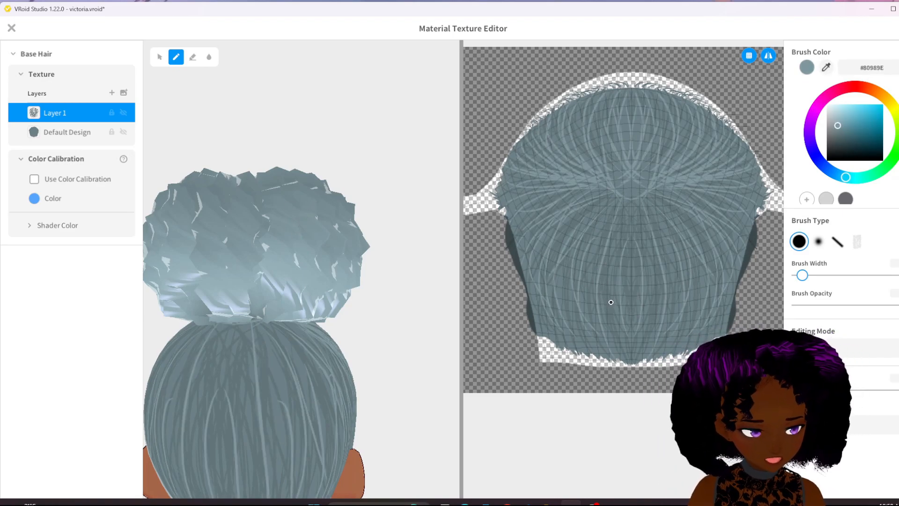
- Add more highlight strands from the crown down to the nape and along the lower sides
left_click_drag(621, 206, 591, 323)
left_click_drag(629, 220, 633, 321)
left_click_drag(605, 293, 620, 356)
left_click_drag(574, 253, 552, 327)
left_click_drag(543, 265, 531, 330)
scroll(361, 342, "down", 5)
mouse_move(361, 341)
right_mouse_down()
mouse_move(365, 395)
mouse_move(321, 351)
right_mouse_up()
scroll(321, 350, "down", 4)
scroll(321, 328, "up", 8)
- Sample the mid-tone #687B82 from the puff and draw strands from the front hairline back to the crown
left_click(827, 68)
left_click(261, 155)
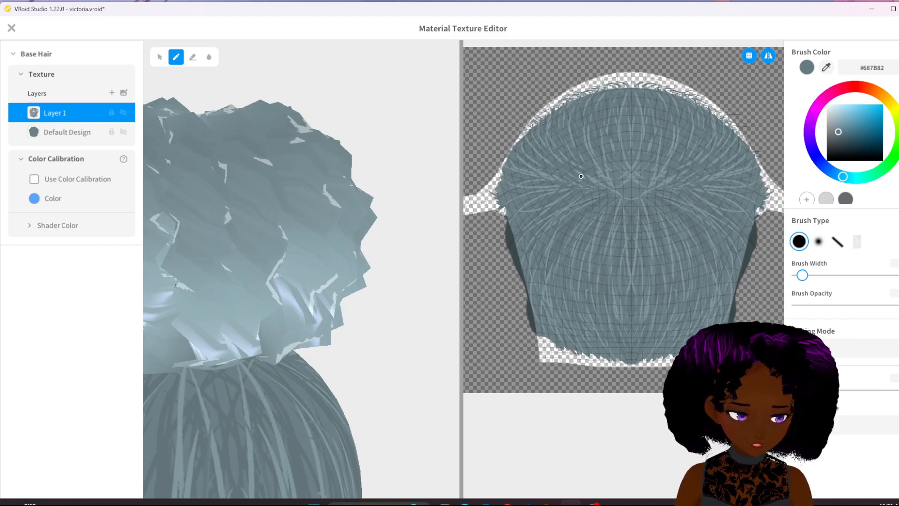
scroll(325, 337, "down", 8)
right_click_drag(421, 300, 290, 328)
scroll(394, 154, "up", 8)
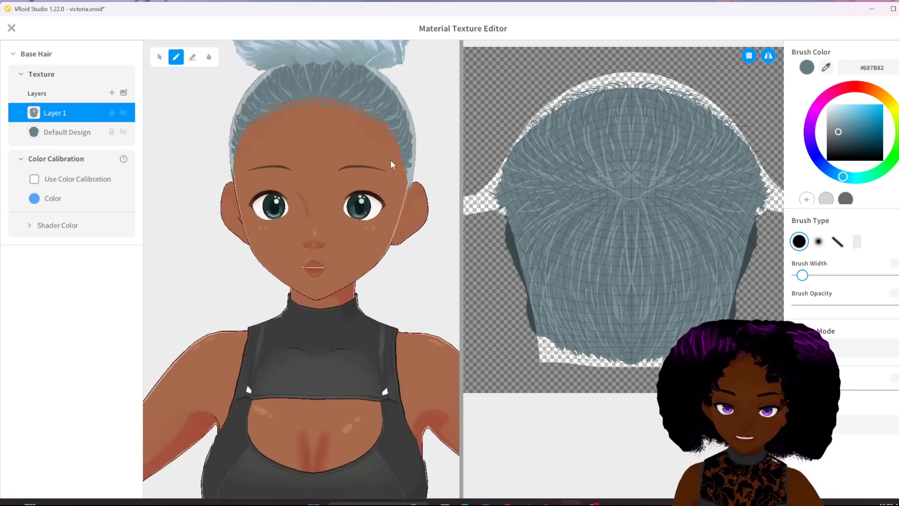
middle_click_drag(394, 154, 351, 403)
left_click_drag(625, 92, 620, 155)
left_click_drag(586, 126, 605, 187)
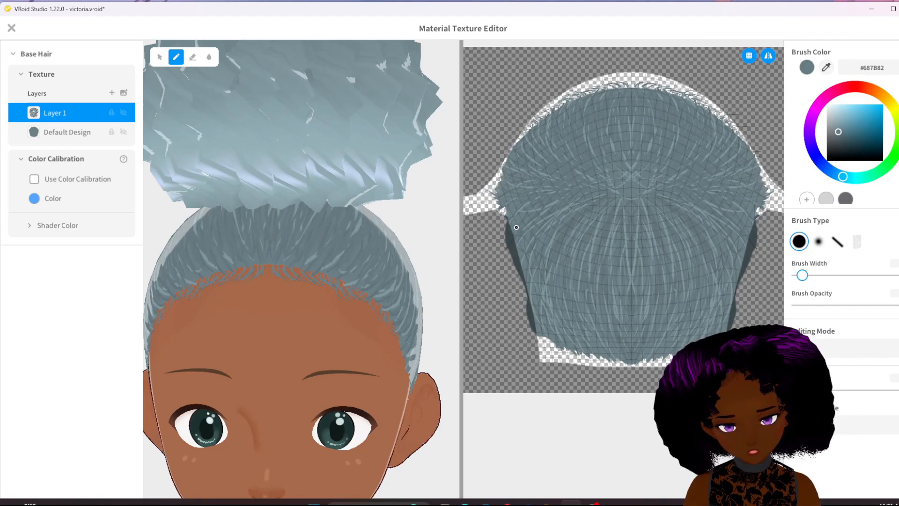
- Draw short blending strands between the highlights on the back of the scalp
left_click_drag(574, 247, 570, 294)
left_click_drag(615, 214, 604, 242)
left_click_drag(616, 277, 619, 323)
left_click_drag(581, 263, 575, 314)
left_click_drag(596, 241, 587, 265)
left_click_drag(576, 295, 586, 336)
- Draw darker strands in #596F77 from the front hairline and temples toward the crown
left_click_drag(621, 139, 626, 171)
left_click_drag(605, 104, 618, 173)
left_click_drag(582, 136, 609, 181)
left_click_drag(562, 135, 604, 199)
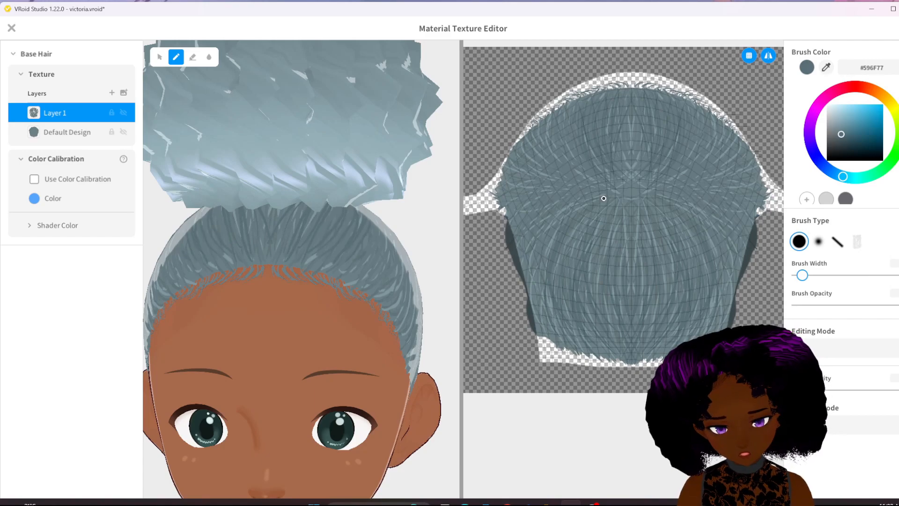
left_click_drag(576, 170, 596, 184)
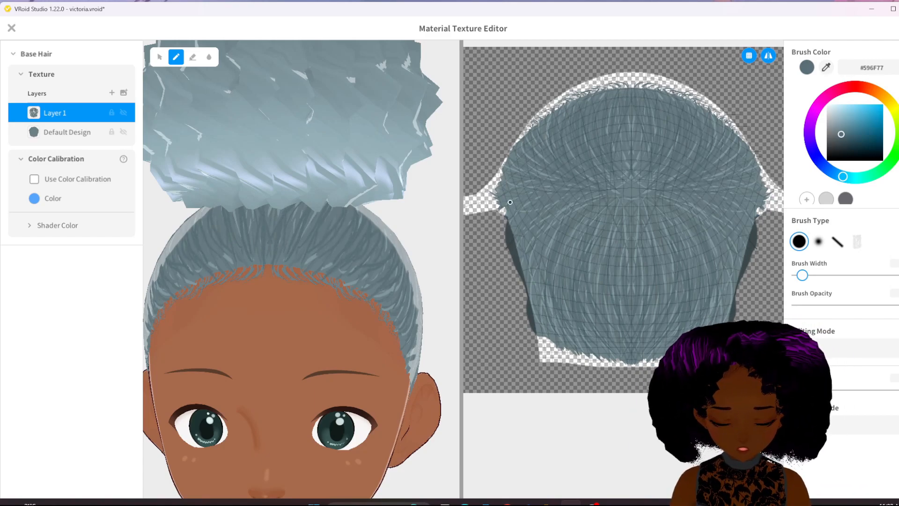
- Sample the color #63787D from the model and draw blending strands down the back of the scalp
scroll(378, 261, "down", 6)
right_click_drag(377, 261, 296, 290)
scroll(296, 290, "up", 9)
left_click(405, 212, "alt")
mouse_move(592, 202)
left_mouse_down()
mouse_move(584, 249)
mouse_move(618, 301)
left_mouse_up()
scroll(375, 283, "down", 9)
right_click_drag(375, 283, 321, 339)
scroll(322, 339, "up", 6)
- Hide the Default Design layer and examine the painted strands on the back of the head
left_click(123, 132)
scroll(246, 240, "down", 8)
right_click_drag(246, 239, 309, 262)
scroll(309, 263, "up", 2)
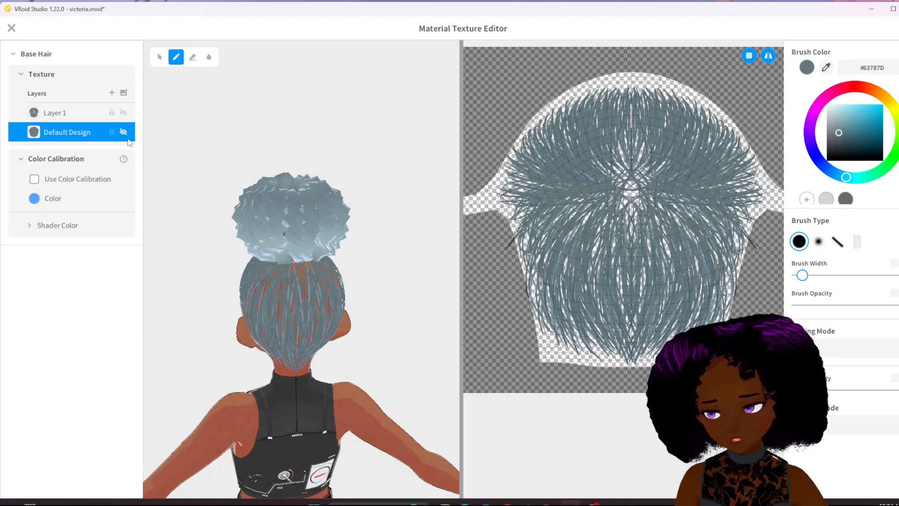
- Try to blur the painted strands across the front of the scalp on Layer 1
left_click(94, 117)
left_click(209, 57)
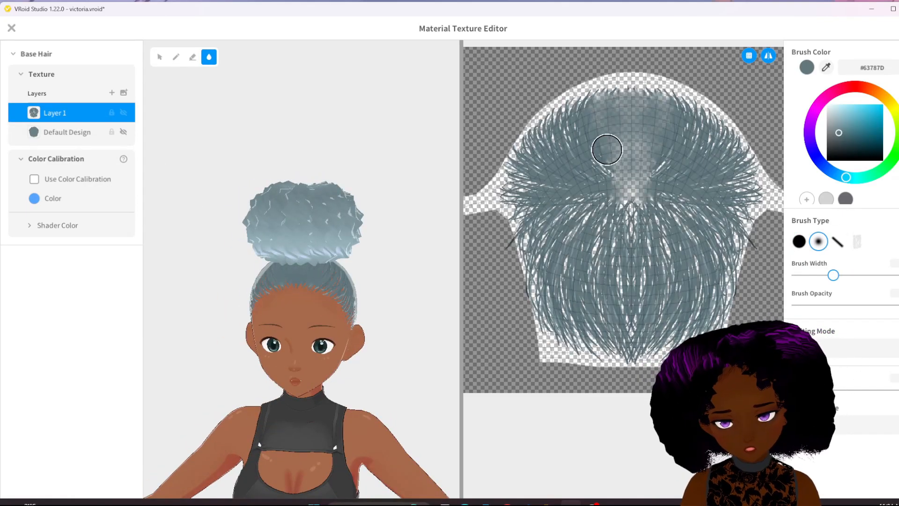
left_click(632, 108)
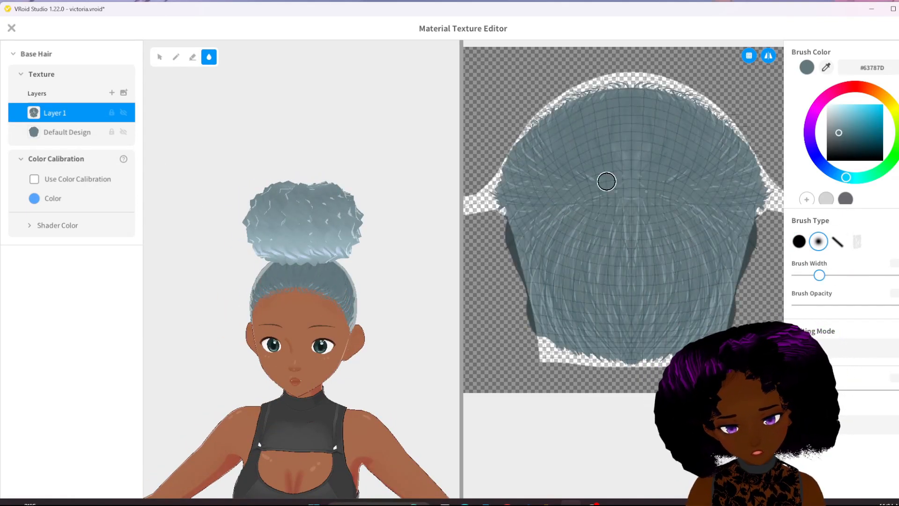
scroll(363, 282, "up", 5)
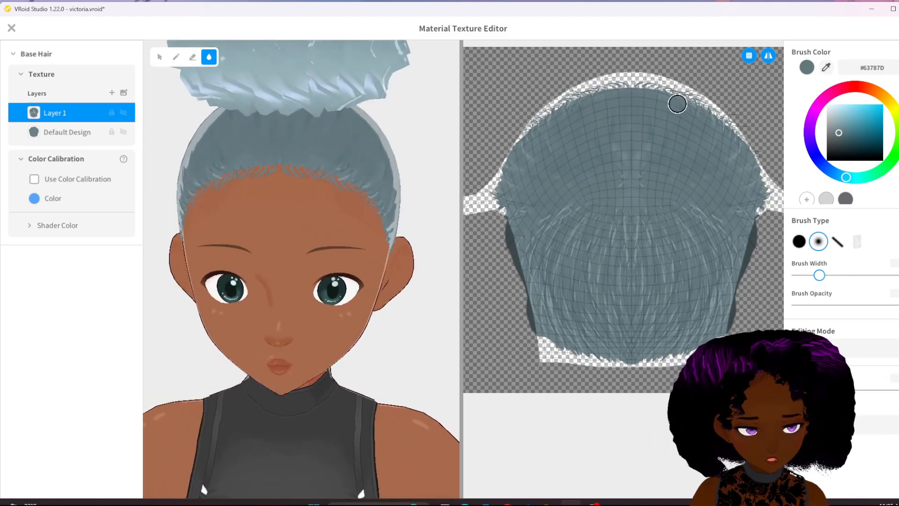
scroll(422, 206, "down", 6)
scroll(361, 205, "up", 2)
key("ctrl+z")
key("ctrl+z")
- Soften the highlight strands on Layer 1 with a narrow soft brush in #63787D
right_click_drag(370, 191, 333, 211)
mouse_move(582, 280)
left_mouse_down()
mouse_move(595, 265)
mouse_move(596, 220)
left_mouse_up()
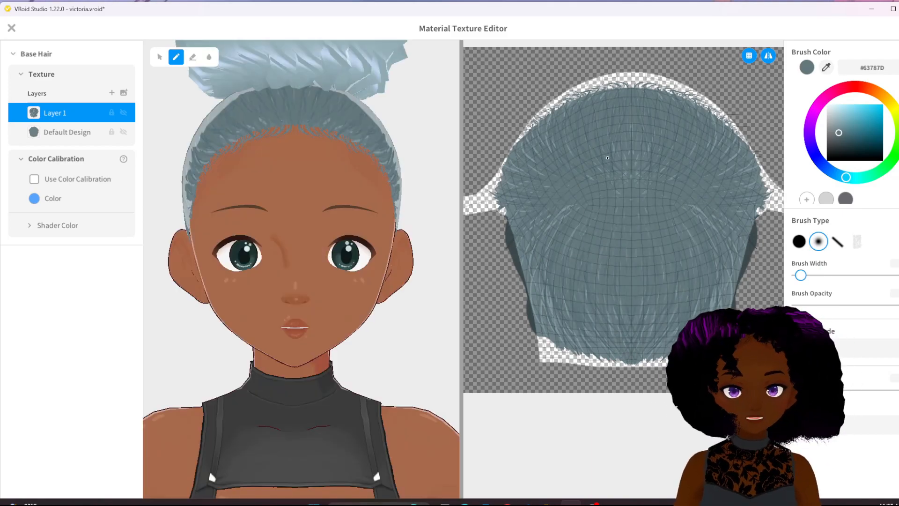
scroll(382, 157, "down", 6)
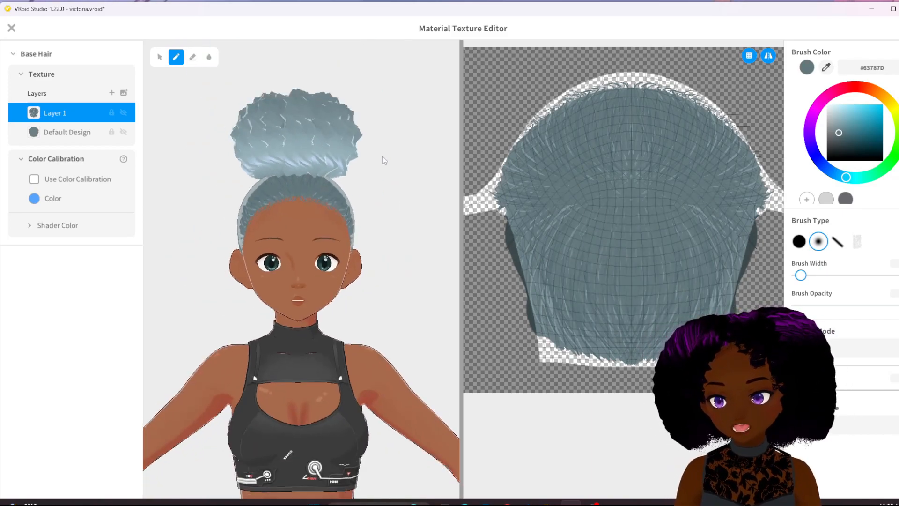
scroll(370, 204, "up", 6)
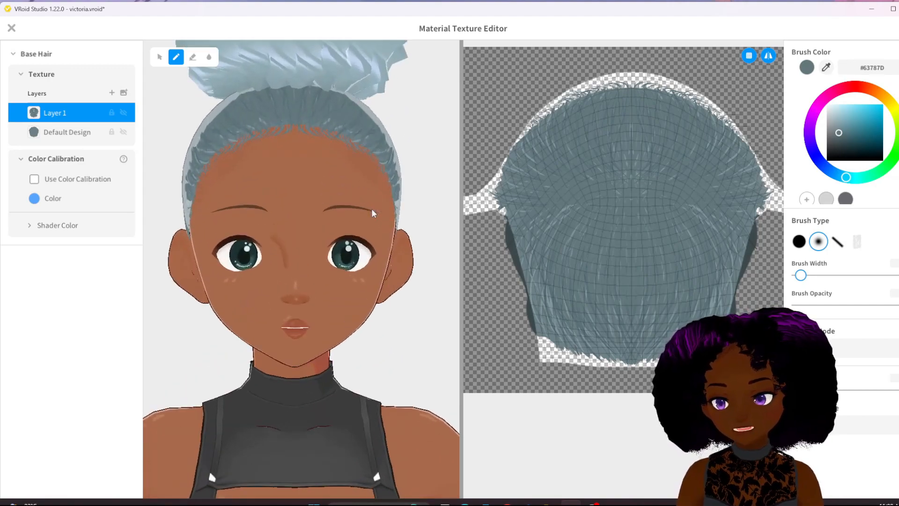
middle_click_drag(383, 172, 381, 193)
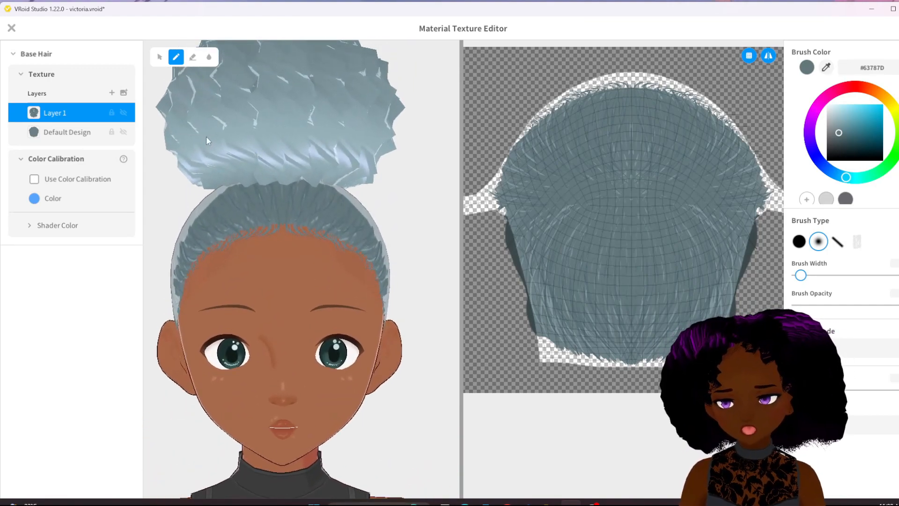
- Toggle the visibility of Layer 1 and Default Design in turn and compare the head from several angles
left_click(123, 114)
mouse_move(250, 192)
right_mouse_down()
mouse_move(182, 169)
mouse_move(209, 161)
right_mouse_up()
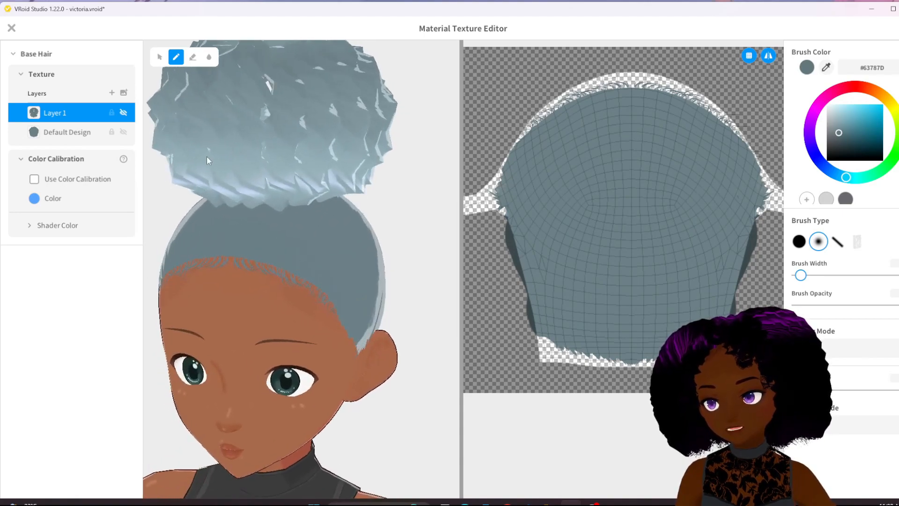
left_click(124, 113)
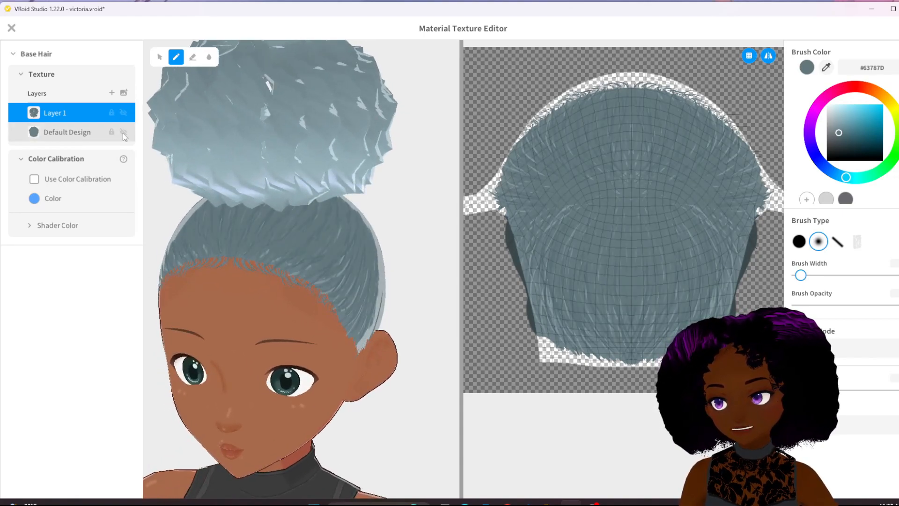
left_click(123, 132)
mouse_move(277, 319)
right_mouse_down()
mouse_move(311, 314)
mouse_move(266, 325)
mouse_move(130, 315)
right_mouse_up()
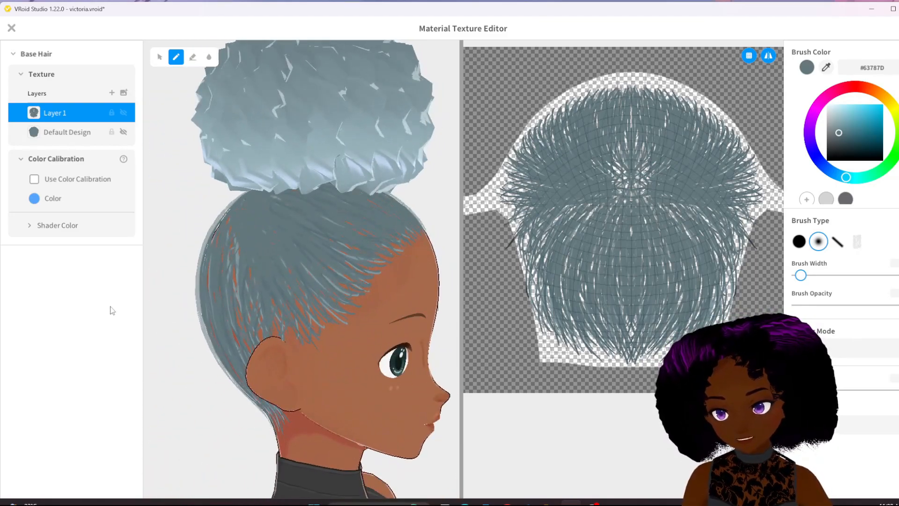
right_click_drag(195, 311, 158, 264)
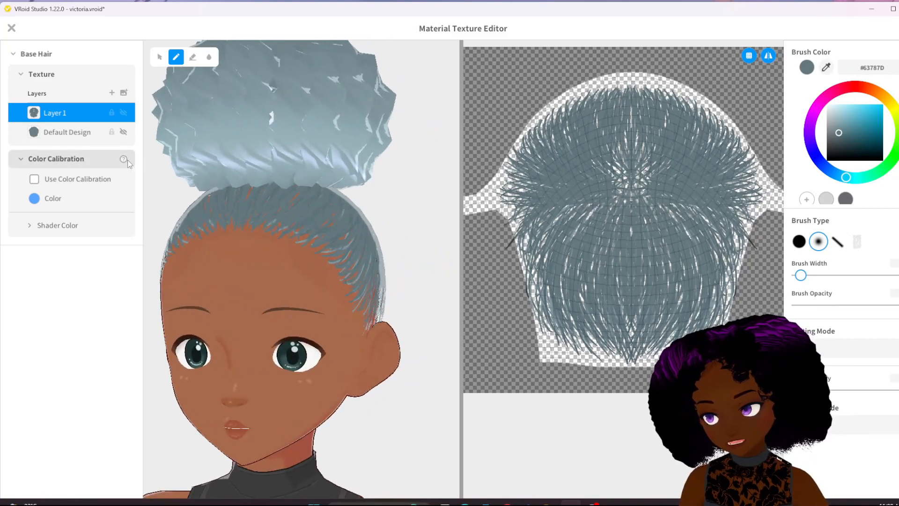
left_click(127, 140)
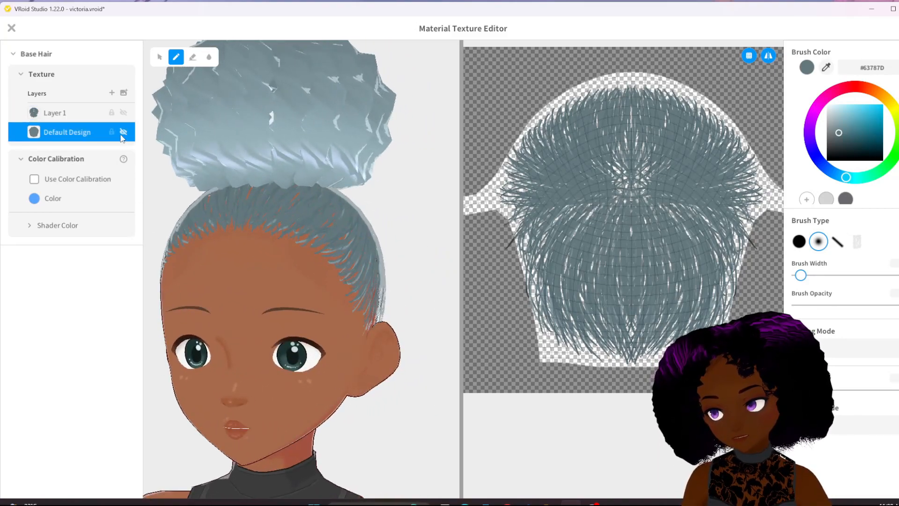
left_click(123, 133)
right_click_drag(251, 272, 196, 278)
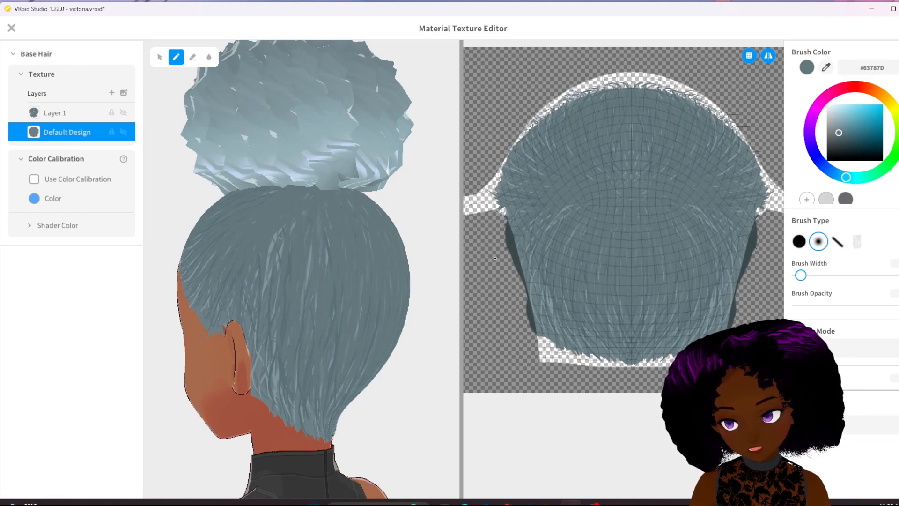
- Select Layer 1, leave the texture editor and examine the hairstyle from body distance and close up
left_click(57, 113)
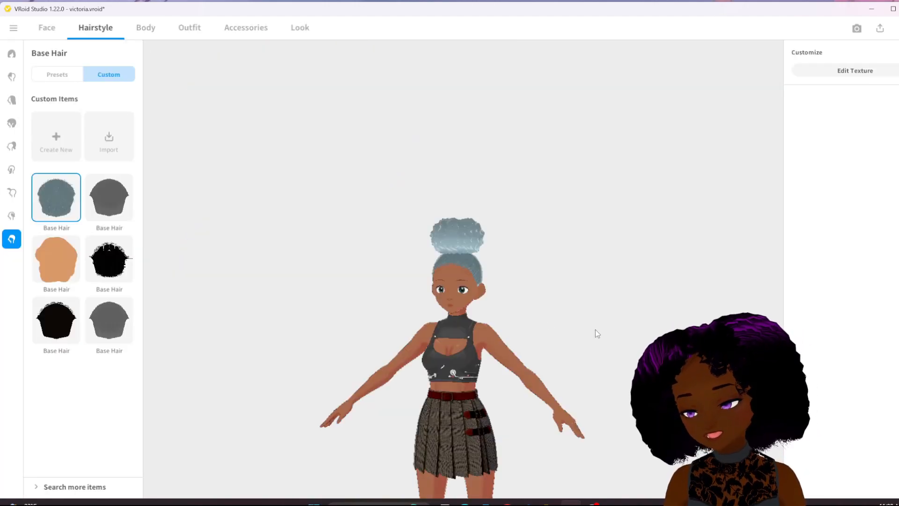
scroll(595, 329, "down", 3)
scroll(540, 325, "up", 1)
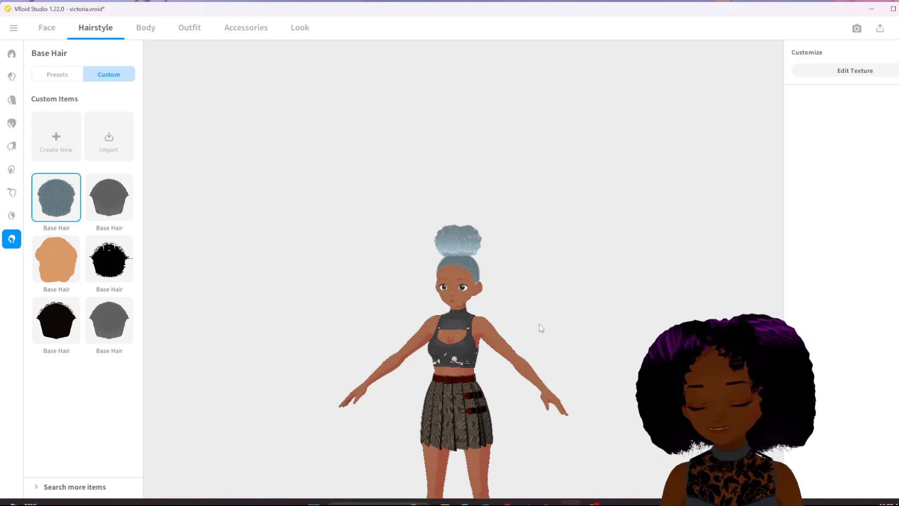
scroll(539, 327, "up", 5)
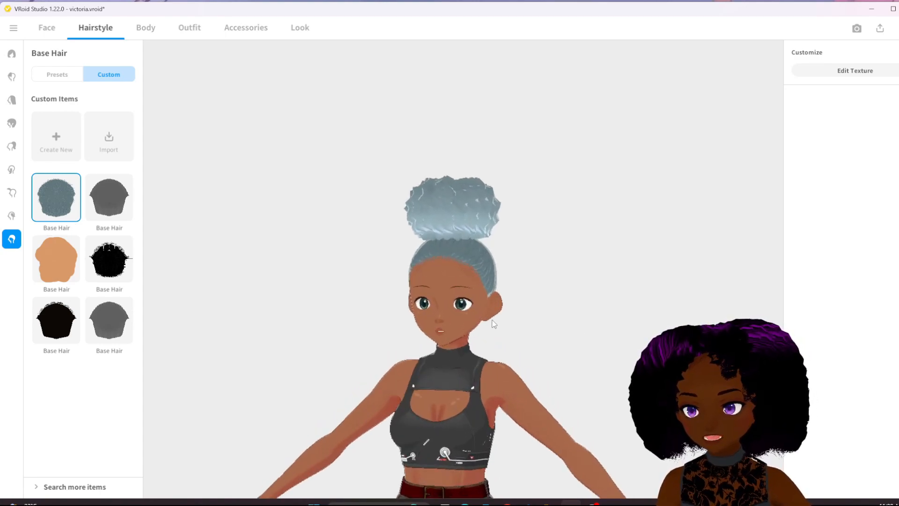
scroll(493, 323, "up", 5)
- Preview the two black custom base hairs with baby-hair edges on the character from several angles
left_click(123, 271)
left_click_drag(493, 310, 533, 322)
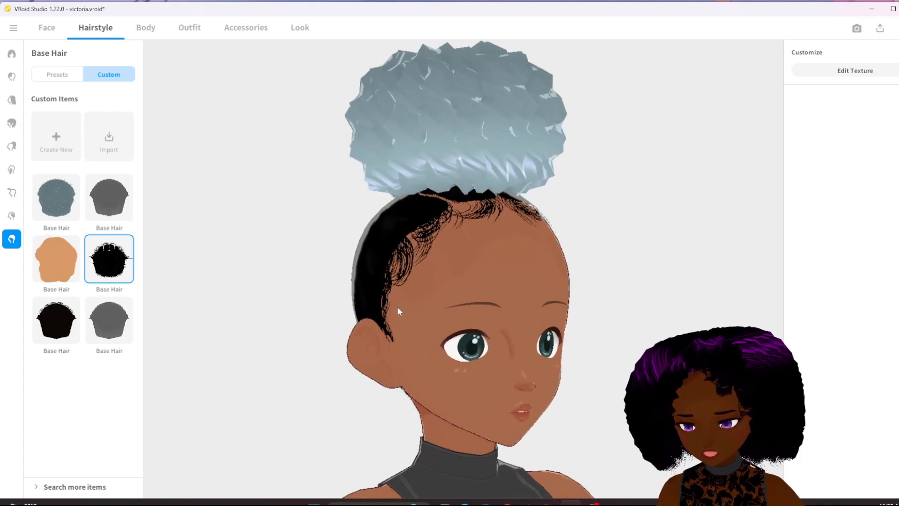
left_click(56, 320)
mouse_move(397, 324)
right_mouse_down()
mouse_move(344, 328)
mouse_move(381, 331)
right_mouse_up()
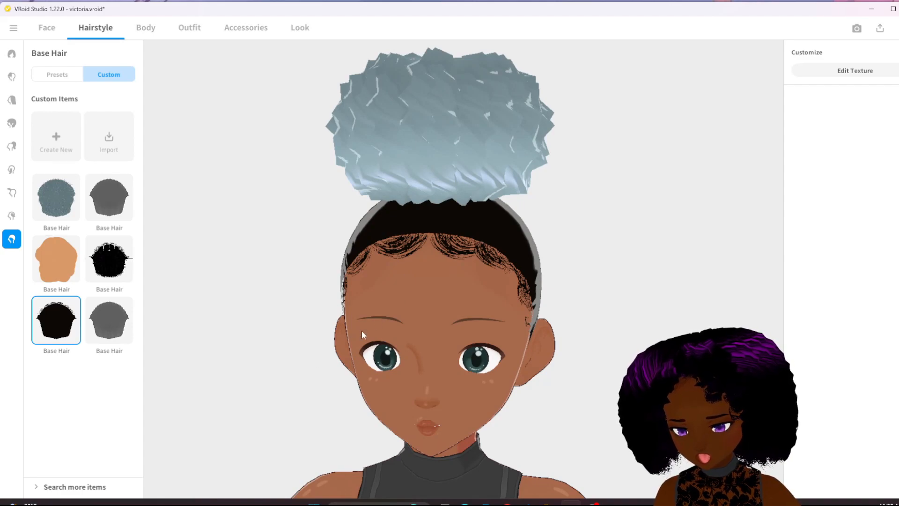
right_click_drag(439, 331, 406, 331)
right_click_drag(358, 311, 514, 318)
- Examine the curly-edged black base hair from back and front, and switch to the upper grey custom base hair
left_click(109, 259)
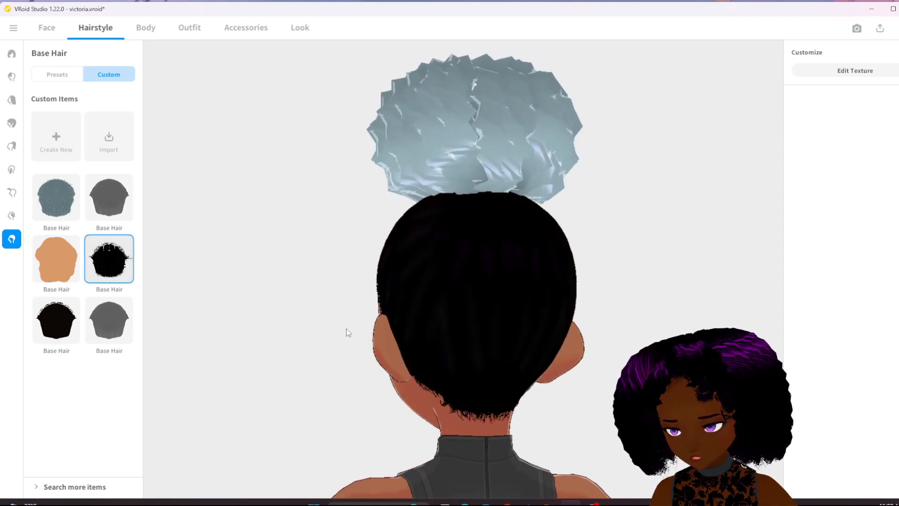
right_click_drag(468, 364, 371, 370)
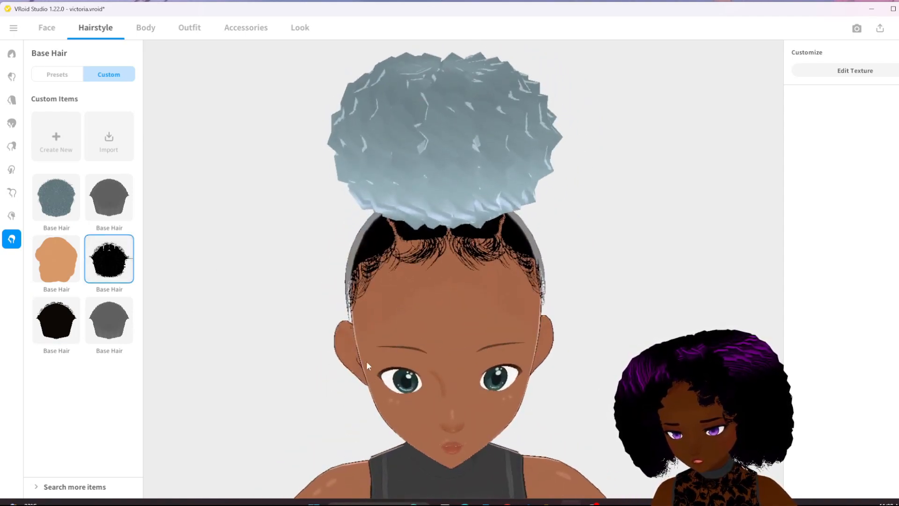
left_click(104, 219)
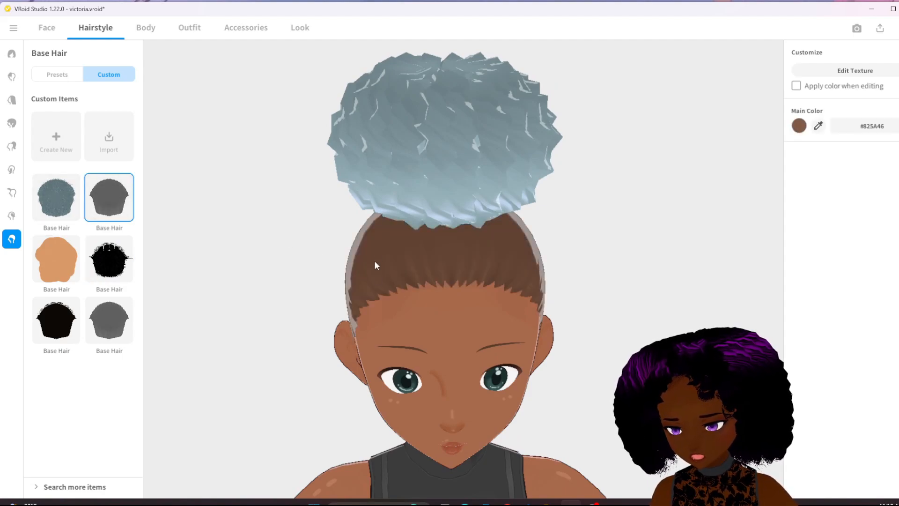
- Examine the grey base hair from the side and back, switch to the custom blue-grey strand base hair and view it from back and front
right_click_drag(454, 285, 395, 278)
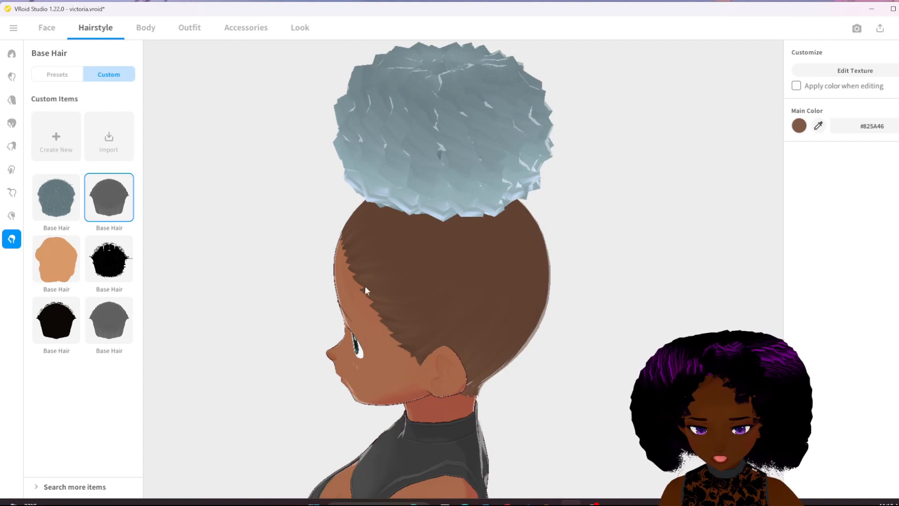
right_click_drag(391, 328, 352, 319)
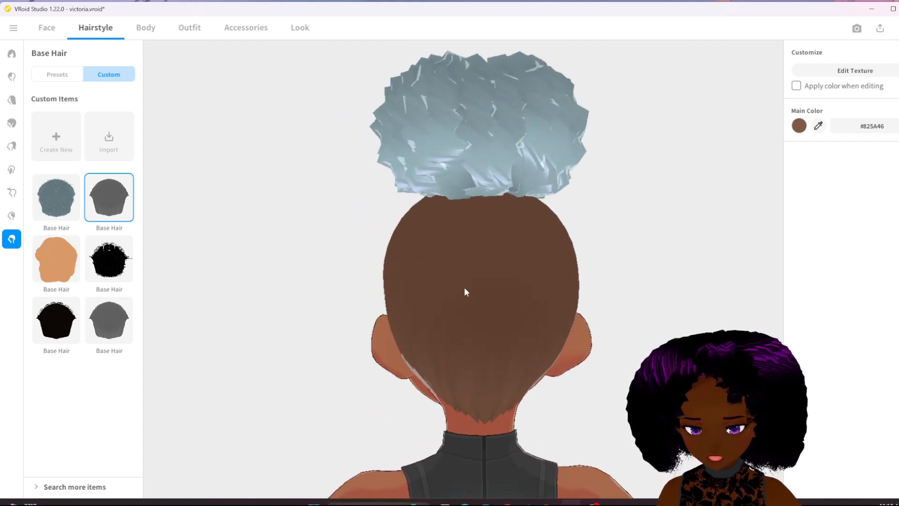
left_click(75, 198)
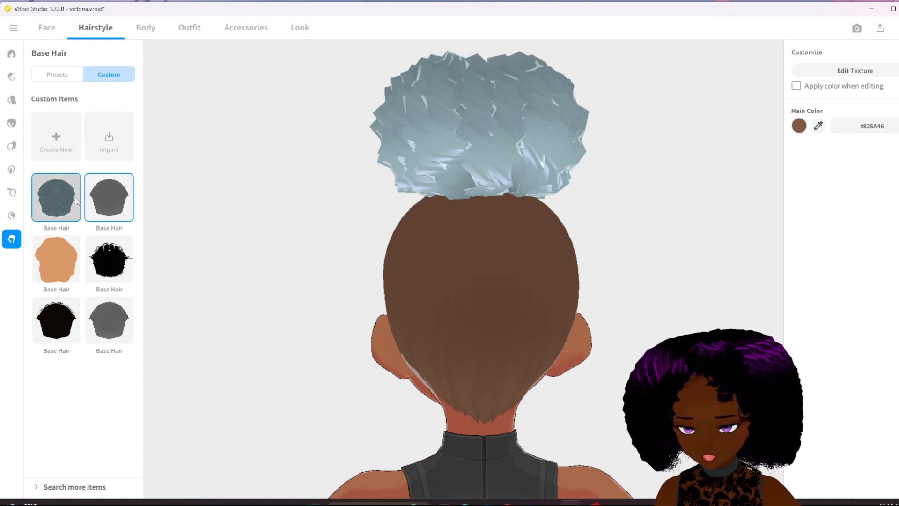
right_click_drag(338, 311, 399, 321)
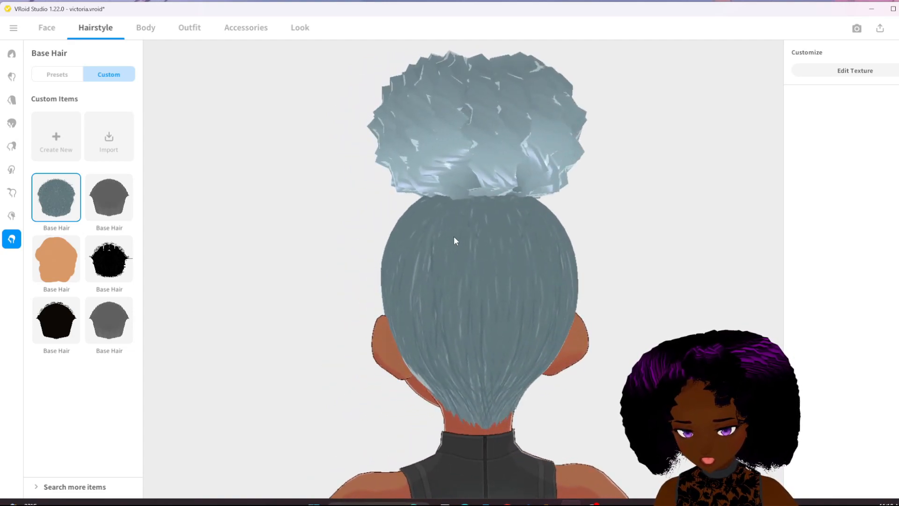
right_click_drag(459, 345, 491, 335)
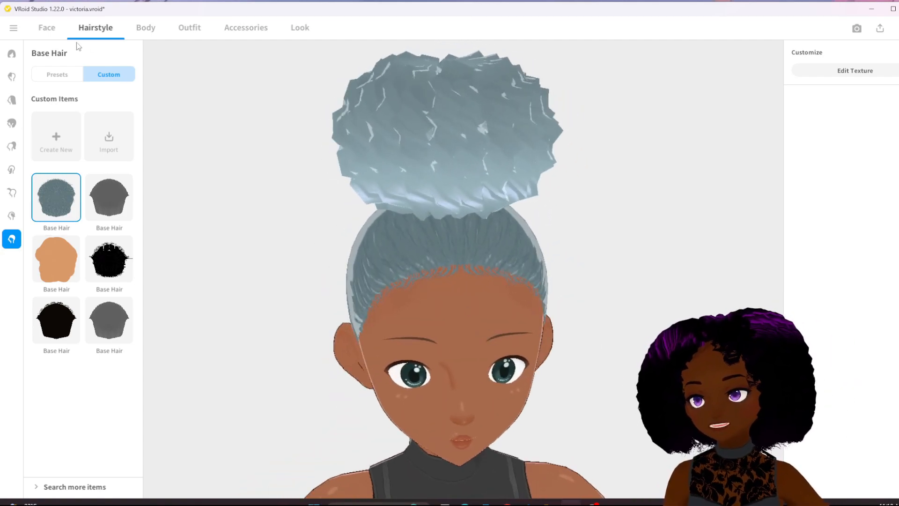
- Open the face skin texture for editing and add a new layer above Layer 2
left_click(47, 28)
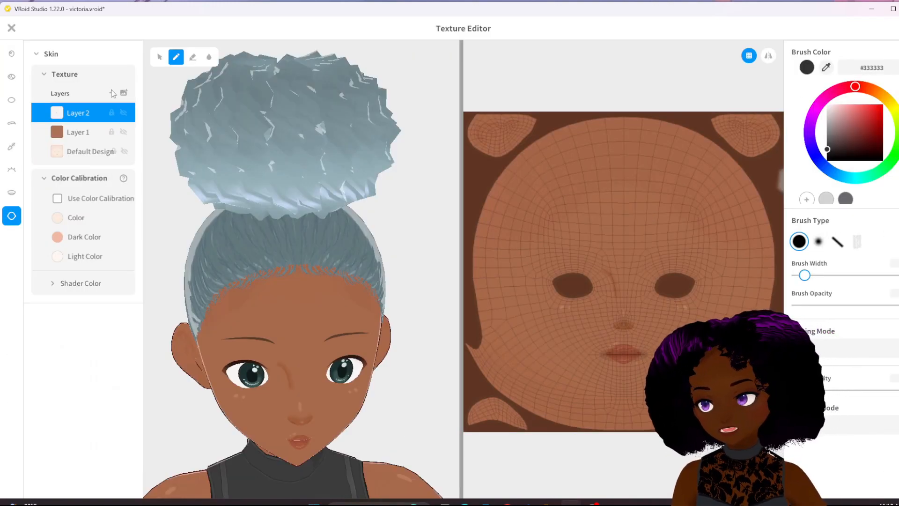
left_click(112, 93)
scroll(301, 218, "up", 6)
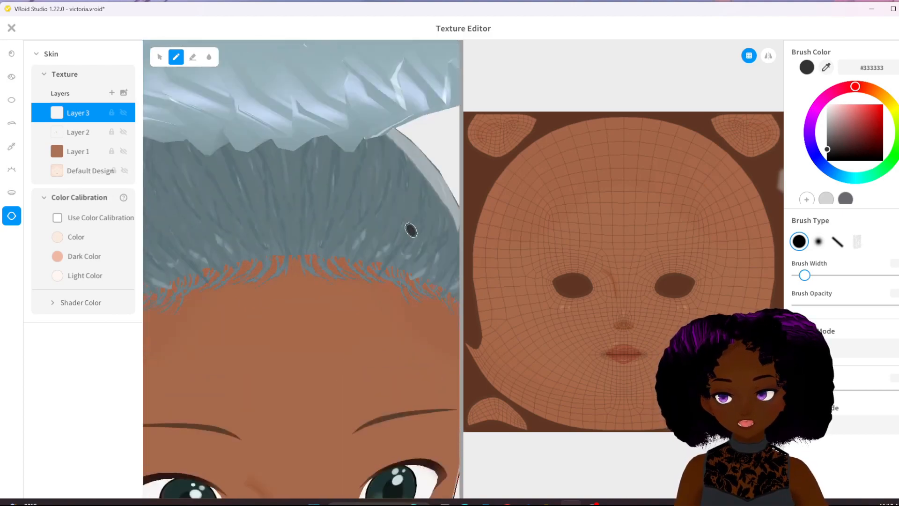
scroll(411, 230, "down", 2)
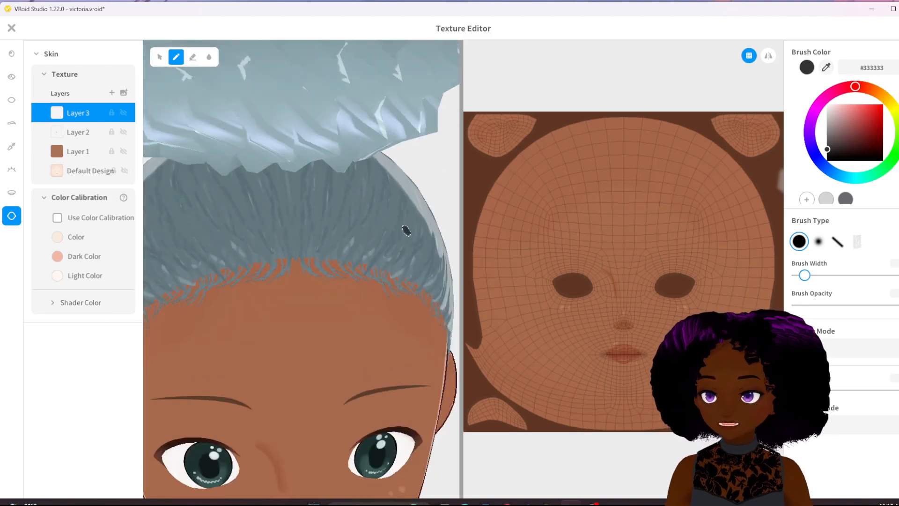
- Sample blue-grey #6B8086 from the hair and paint swooped baby hairs along the hairline and temple on the character's left side
left_click(826, 68)
left_click(279, 203)
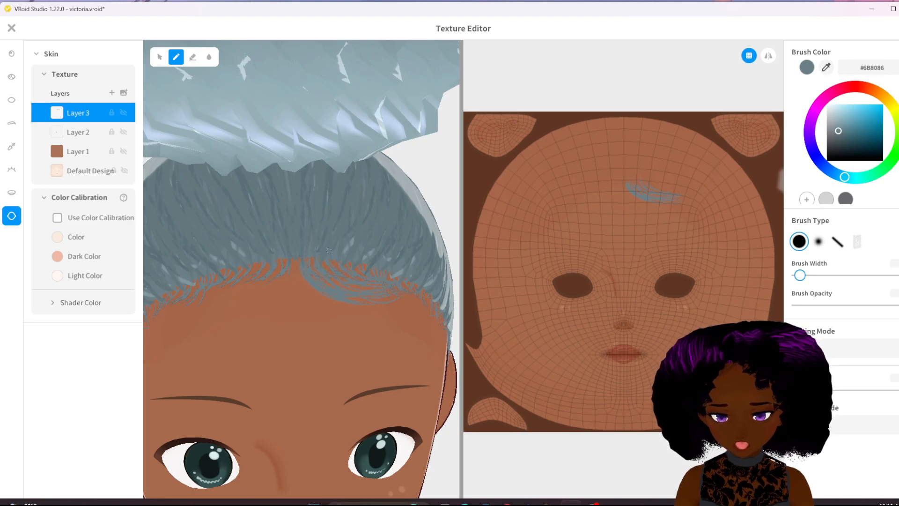
right_click_drag(409, 311, 232, 291)
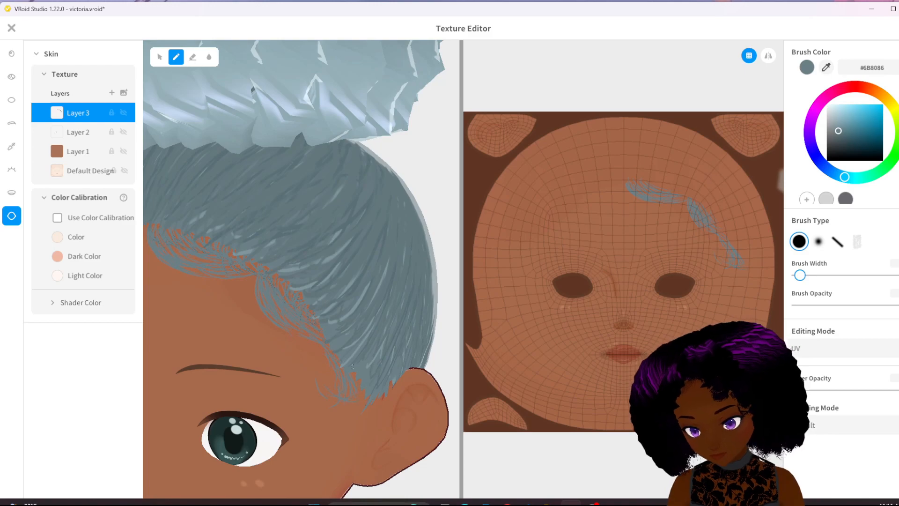
scroll(326, 380, "down", 5)
scroll(375, 393, "up", 4)
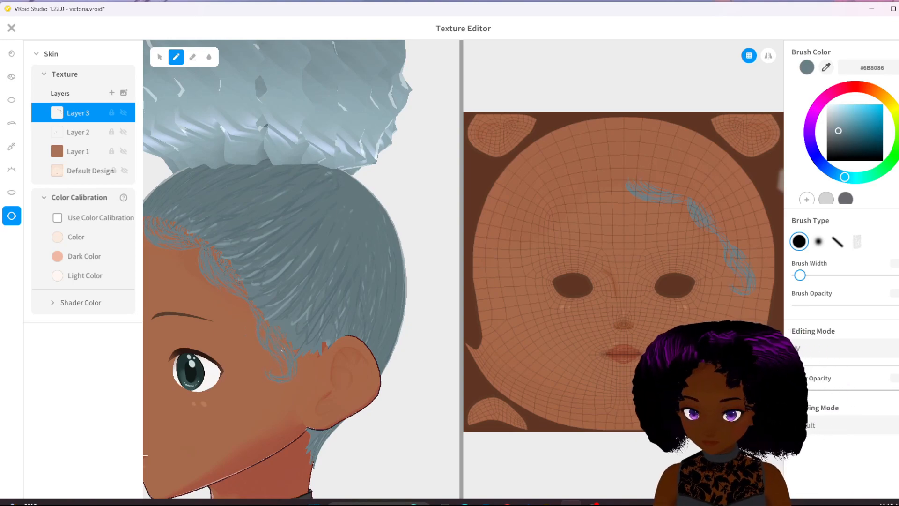
scroll(265, 353, "down", 3)
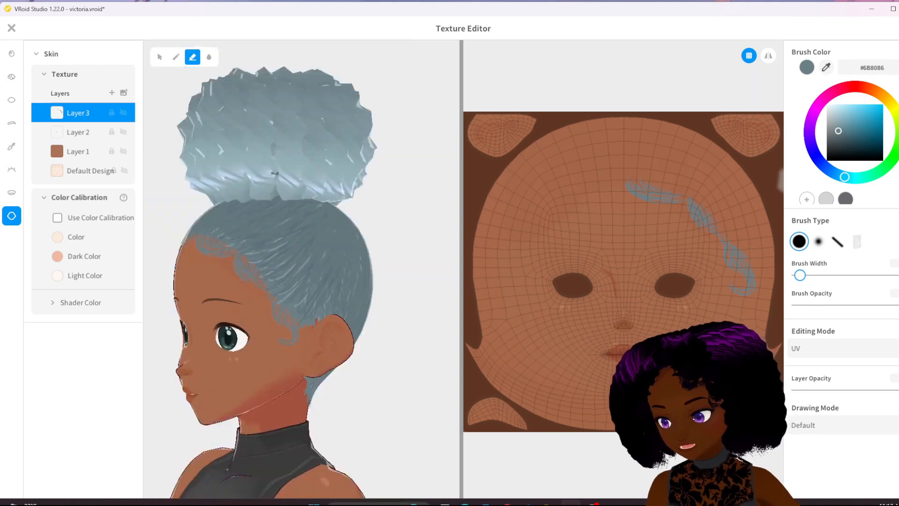
- Paint matching baby hairs in #6B8086 along the forehead and temple on the character's right side, ending in a curl before the ear
key("p")
scroll(219, 312, "up", 4)
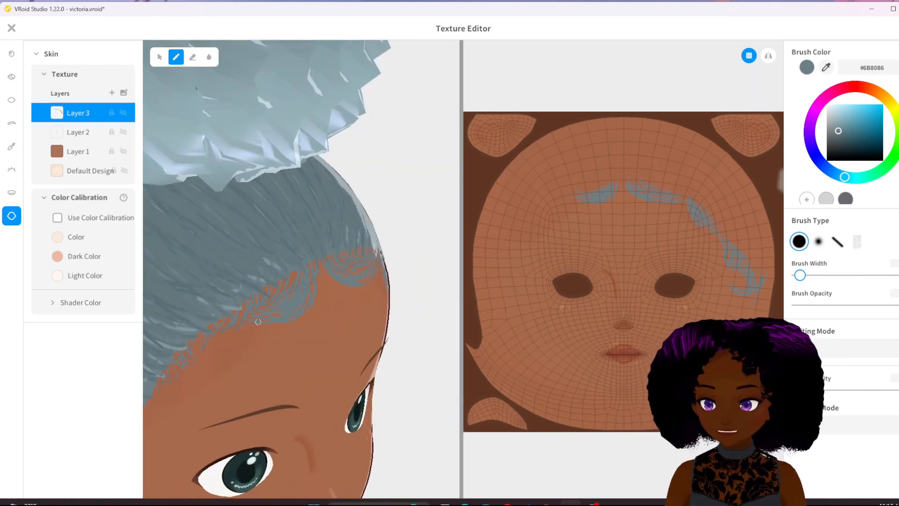
middle_click_drag(191, 381, 336, 185)
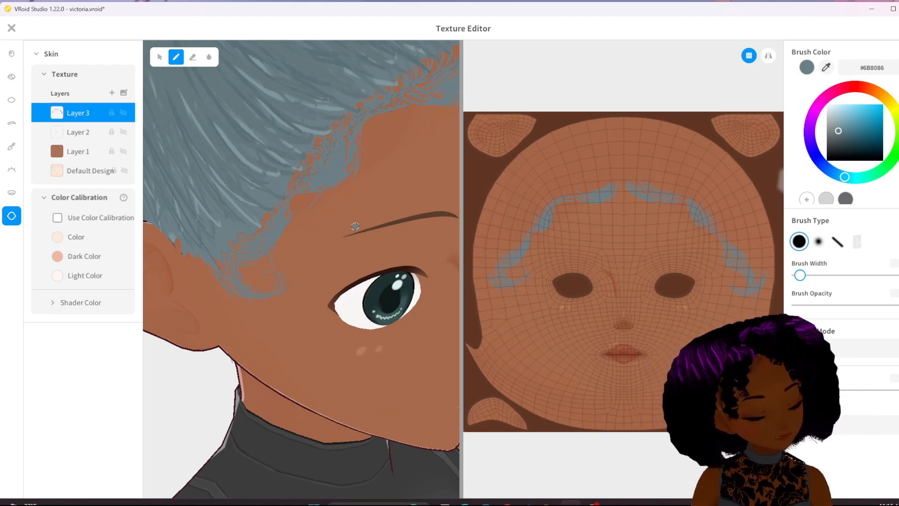
- Add darker strands in #576E75 over the painted baby hairs on both sides of the hairline
scroll(356, 227, "down", 2)
middle_click_drag(356, 227, 275, 352)
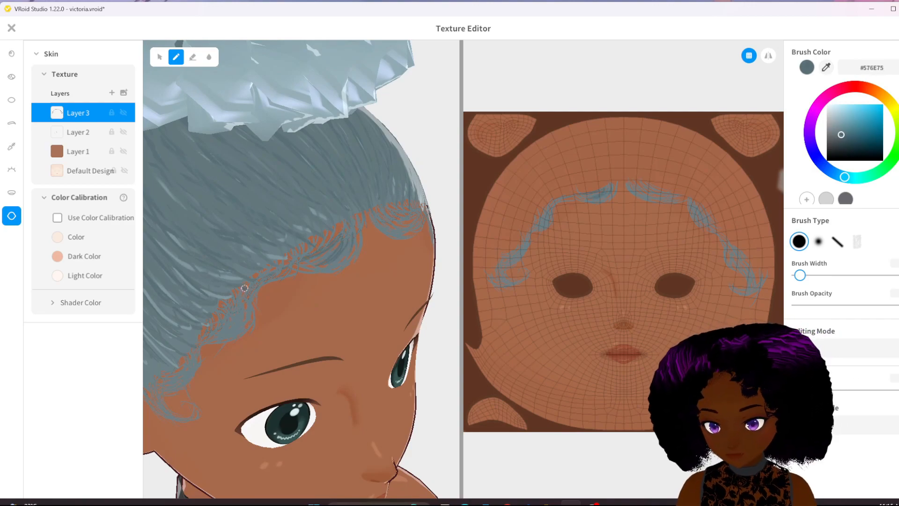
right_click_drag(194, 326, 281, 269)
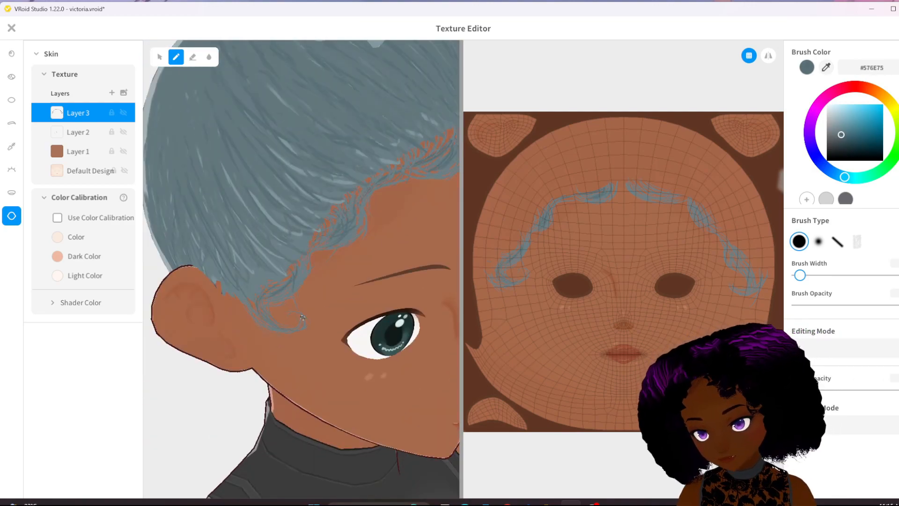
scroll(258, 294, "down", 5)
right_click_drag(436, 159, 351, 187)
scroll(352, 186, "up", 4)
middle_click_drag(265, 366, 241, 226)
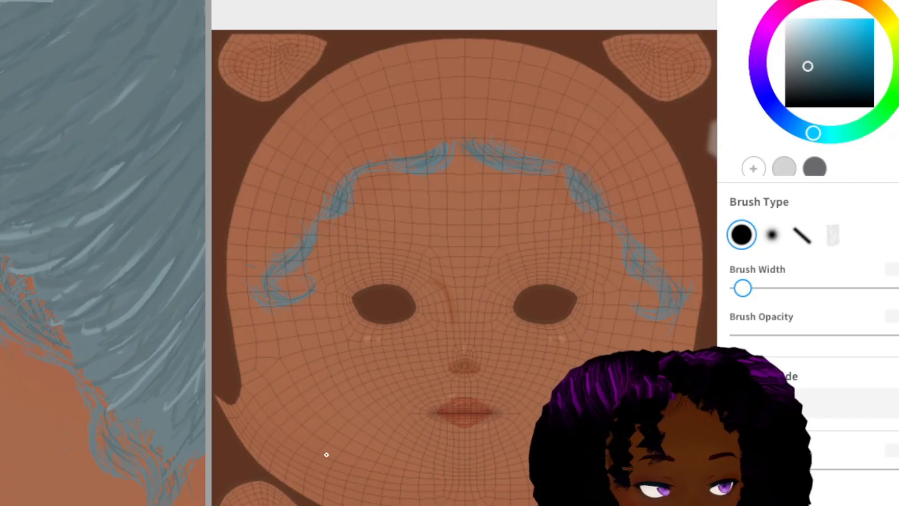
- Examine the painted baby hairs on the face close up, from the front and from full-body distance
scroll(604, 314, "down", 5)
scroll(618, 312, "up", 6)
scroll(158, 376, "down", 10)
right_click_drag(159, 375, 31, 396)
scroll(512, 345, "down", 5)
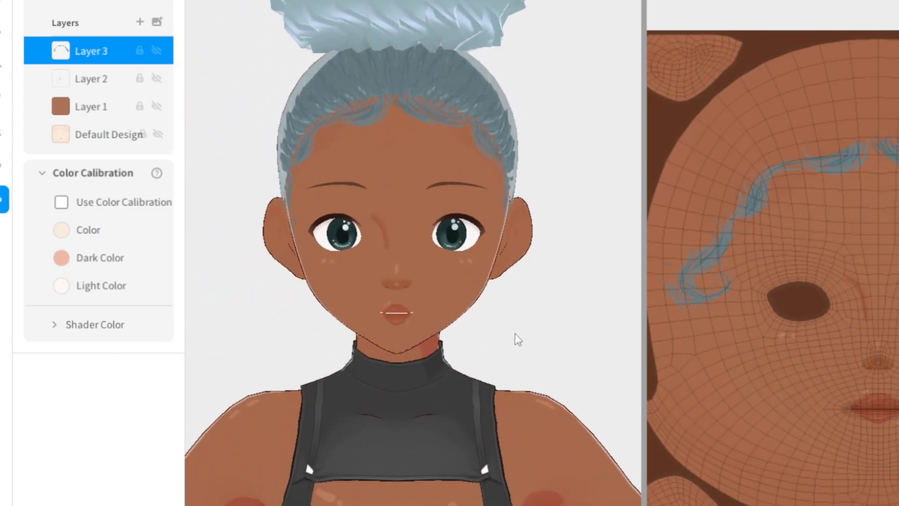
scroll(370, 302, "down", 2)
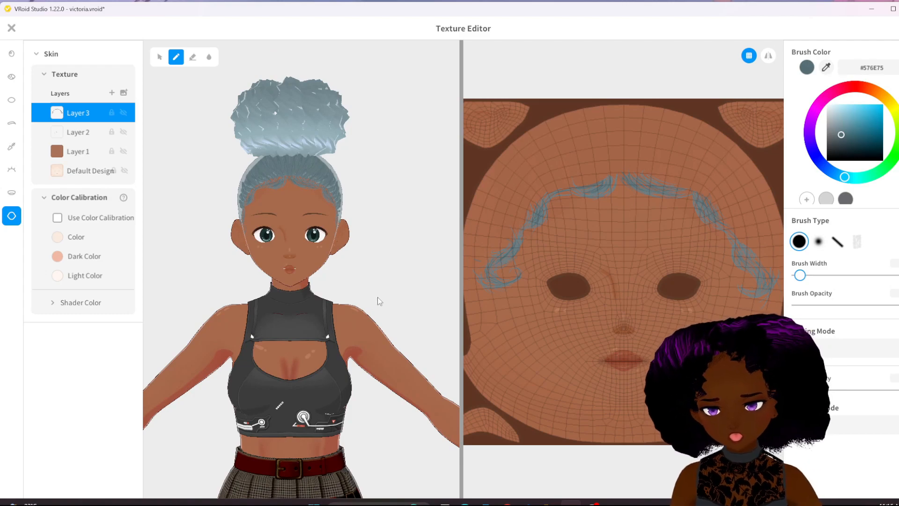
scroll(376, 297, "down", 6)
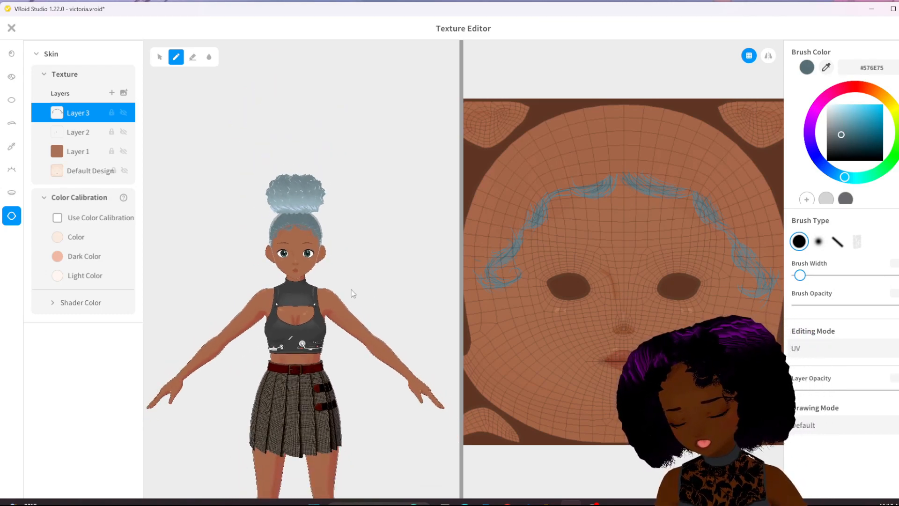
scroll(354, 303, "up", 6)
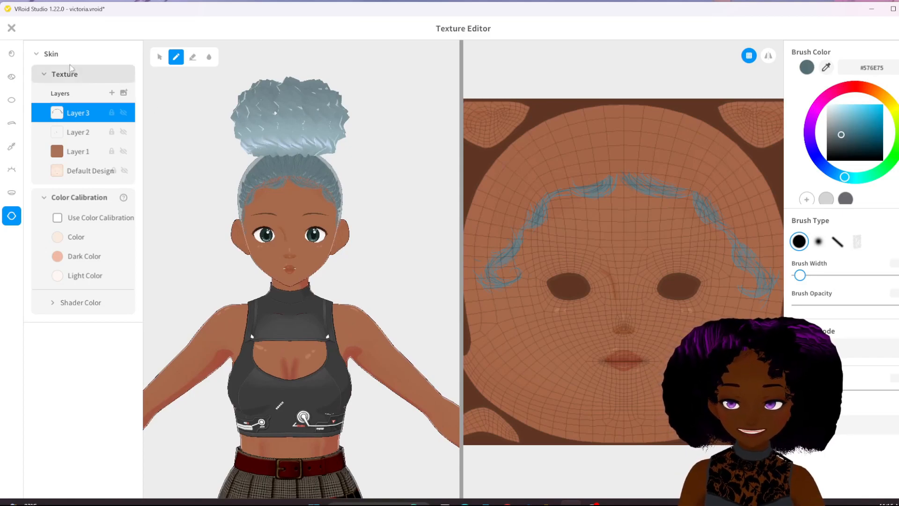
- Leave the texture editor and examine the baby hairs and afro puff from the front and side
scroll(571, 330, "up", 6)
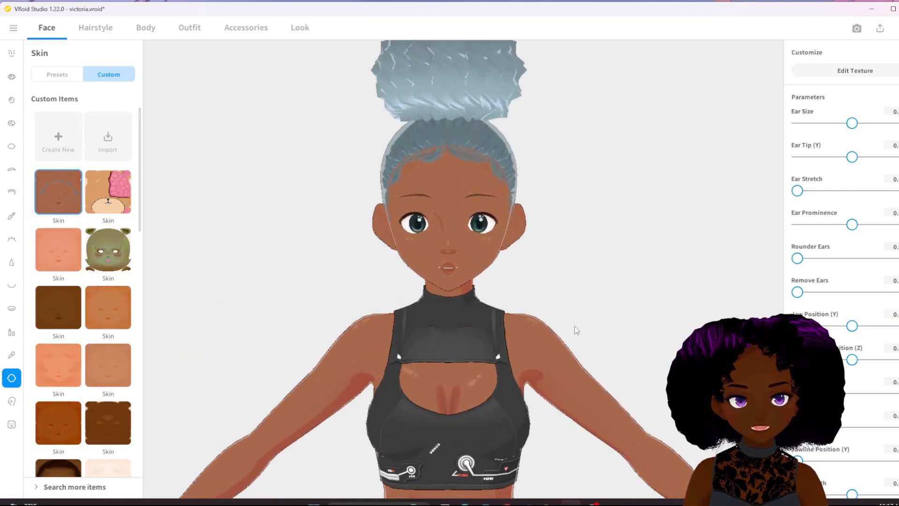
right_click_drag(574, 326, 593, 333)
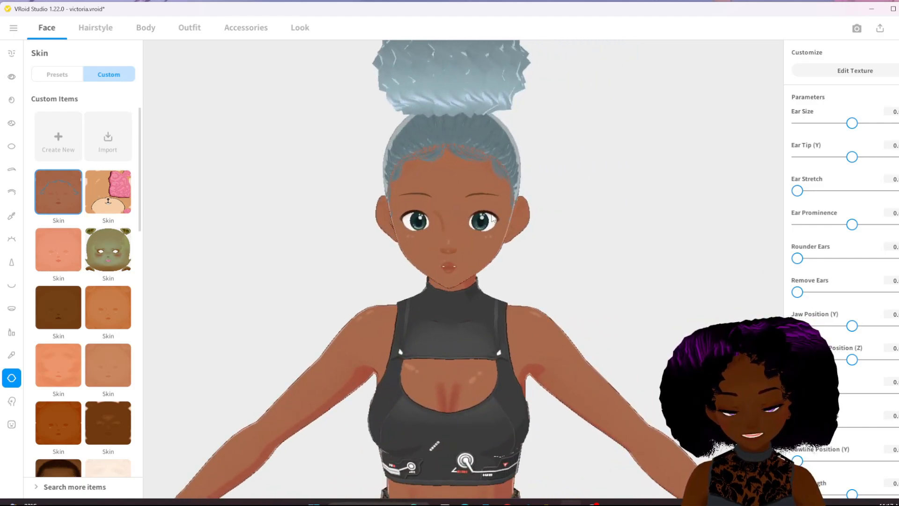
scroll(593, 297, "down", 3)
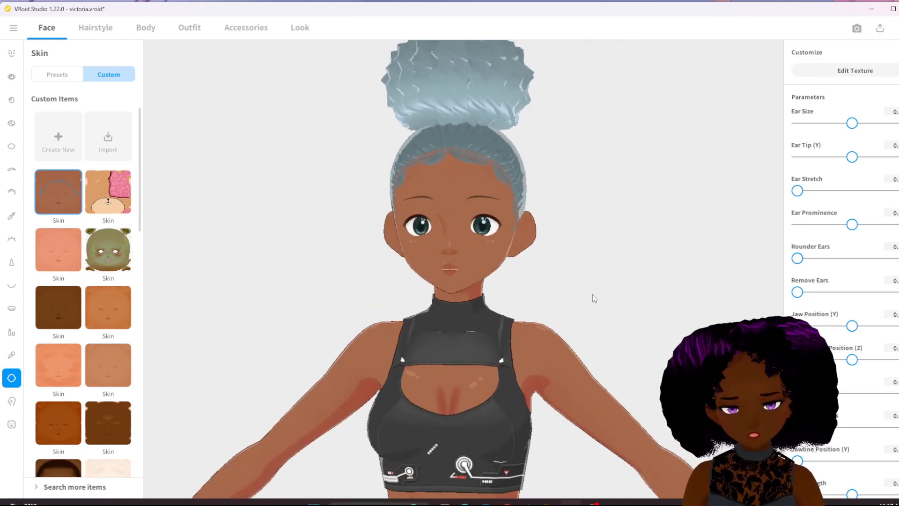
right_click_drag(592, 296, 544, 273)
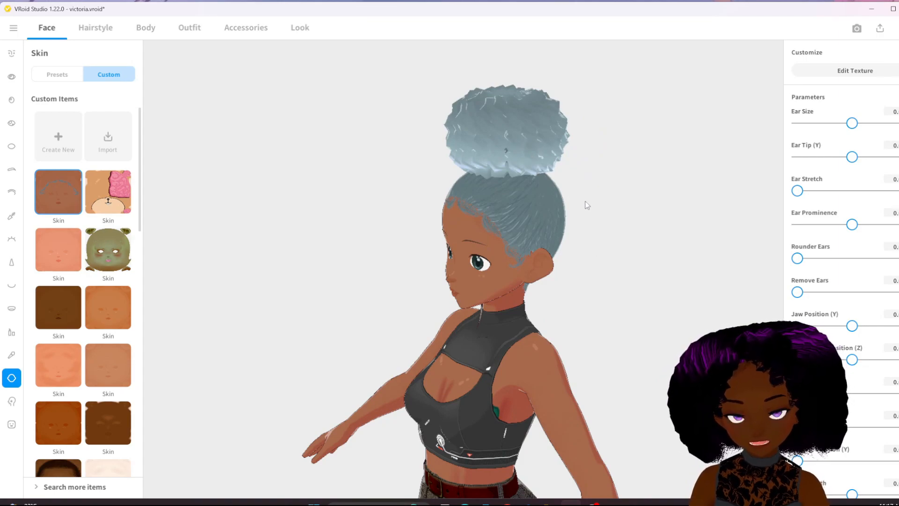
right_click_drag(556, 260, 571, 299)
- Preview the character in the Photo Booth with the Standby 9 animation, viewing the hairstyle from several angles and distances
scroll(573, 283, "up", 2)
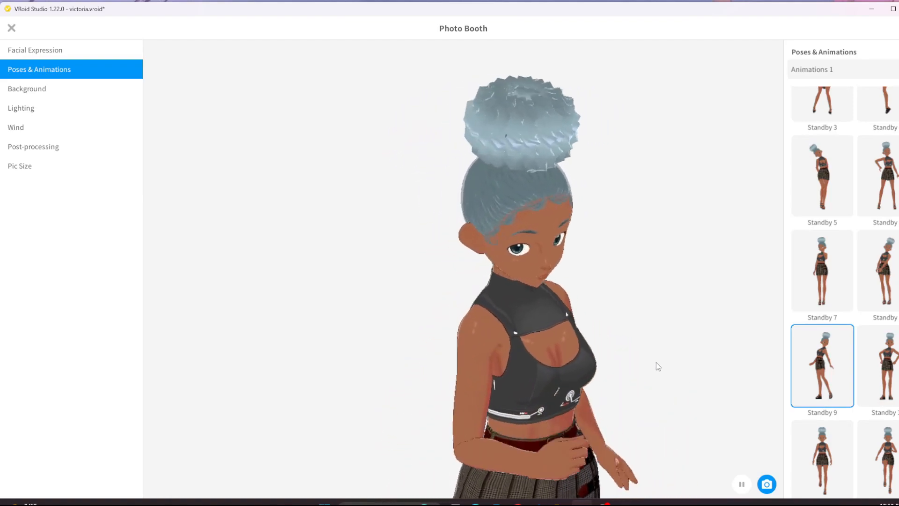
right_click_drag(626, 266, 627, 237)
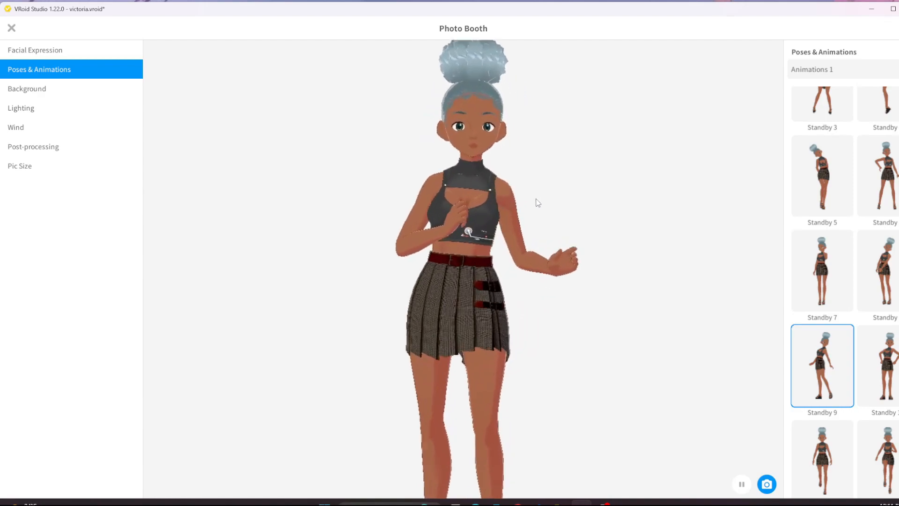
scroll(548, 192, "up", 5)
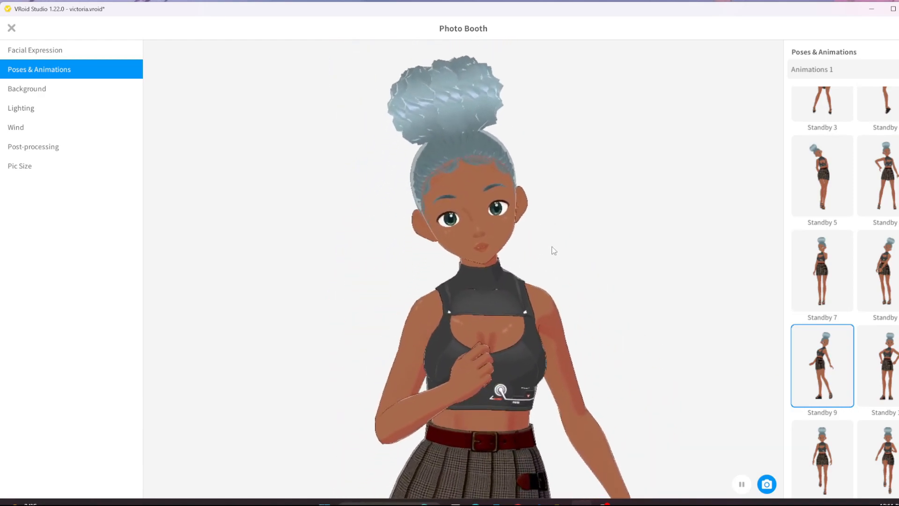